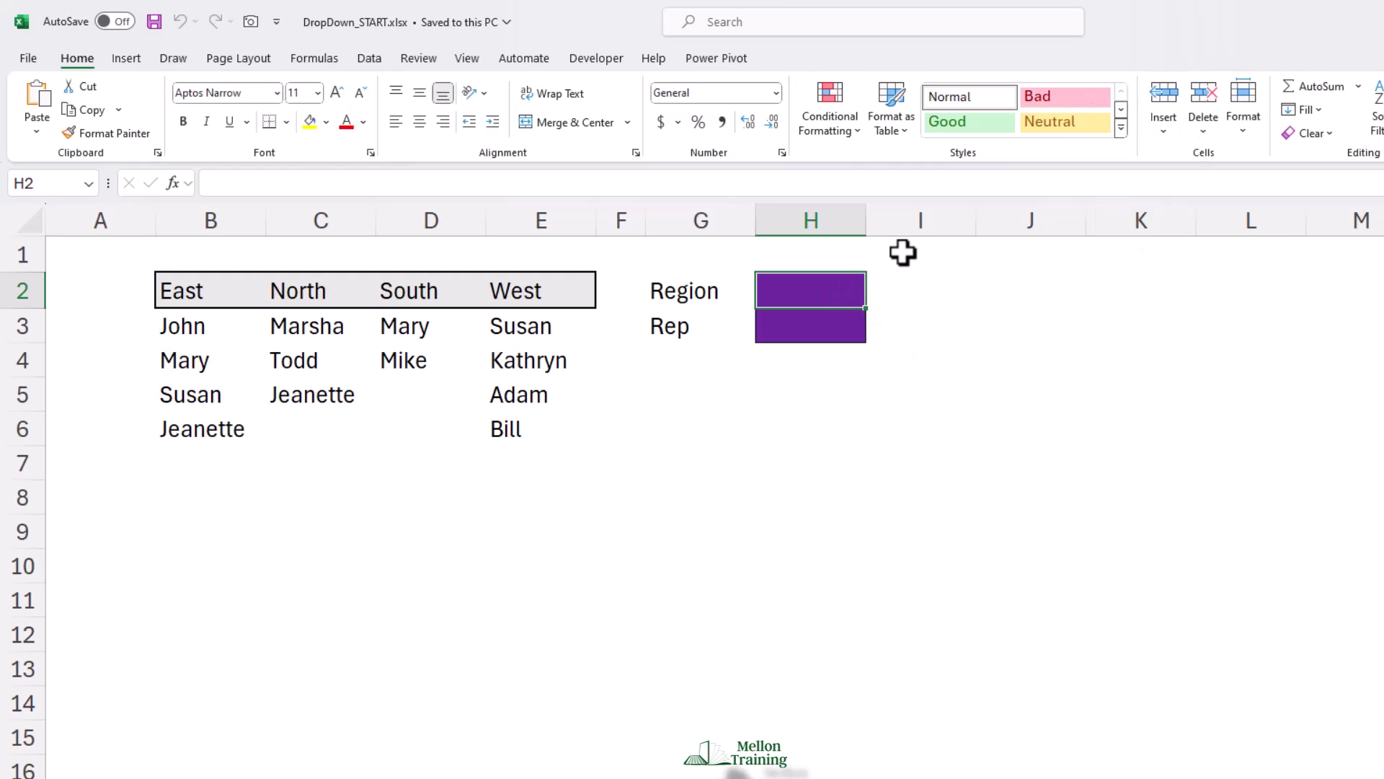
Step: Give H2 a List validation rule sourced from the region headers =$B$2:$E$2
left_click(370, 57)
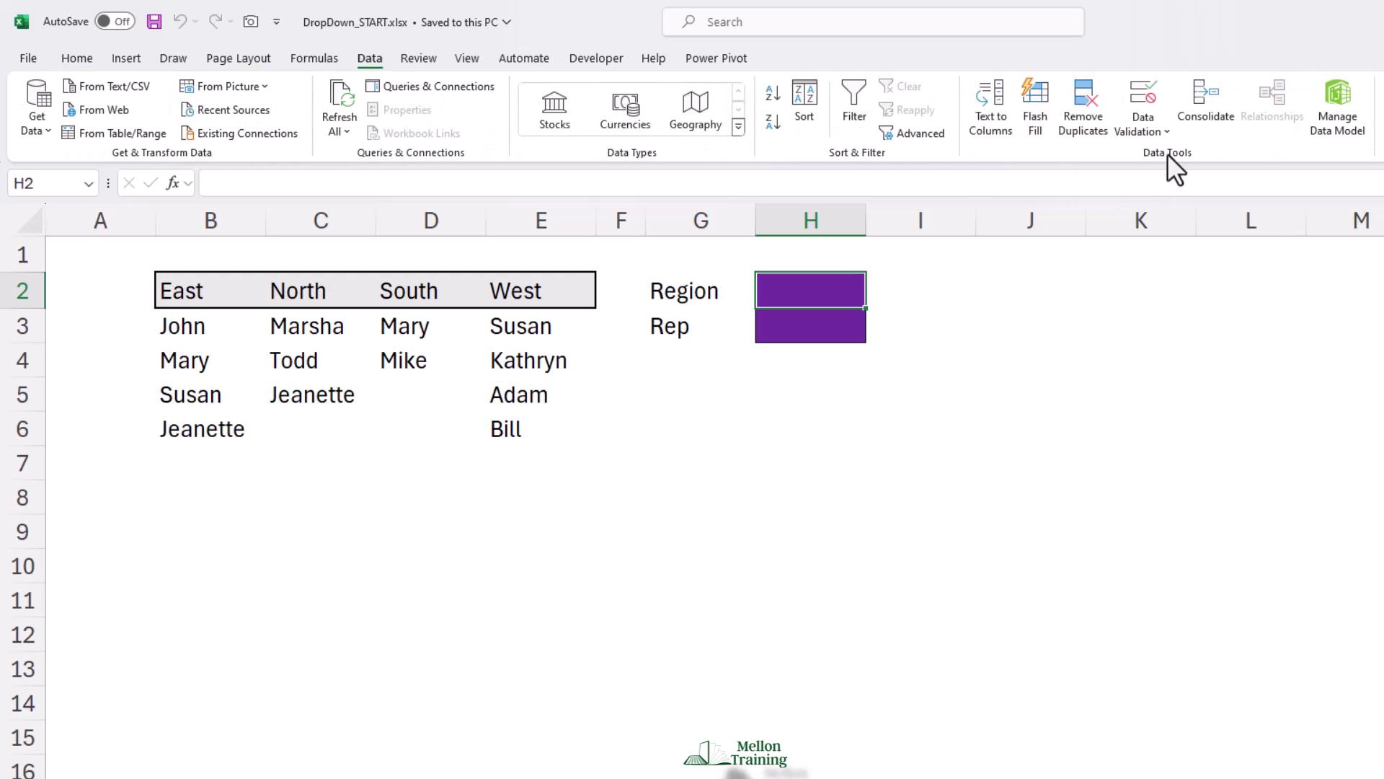
left_click(1162, 127)
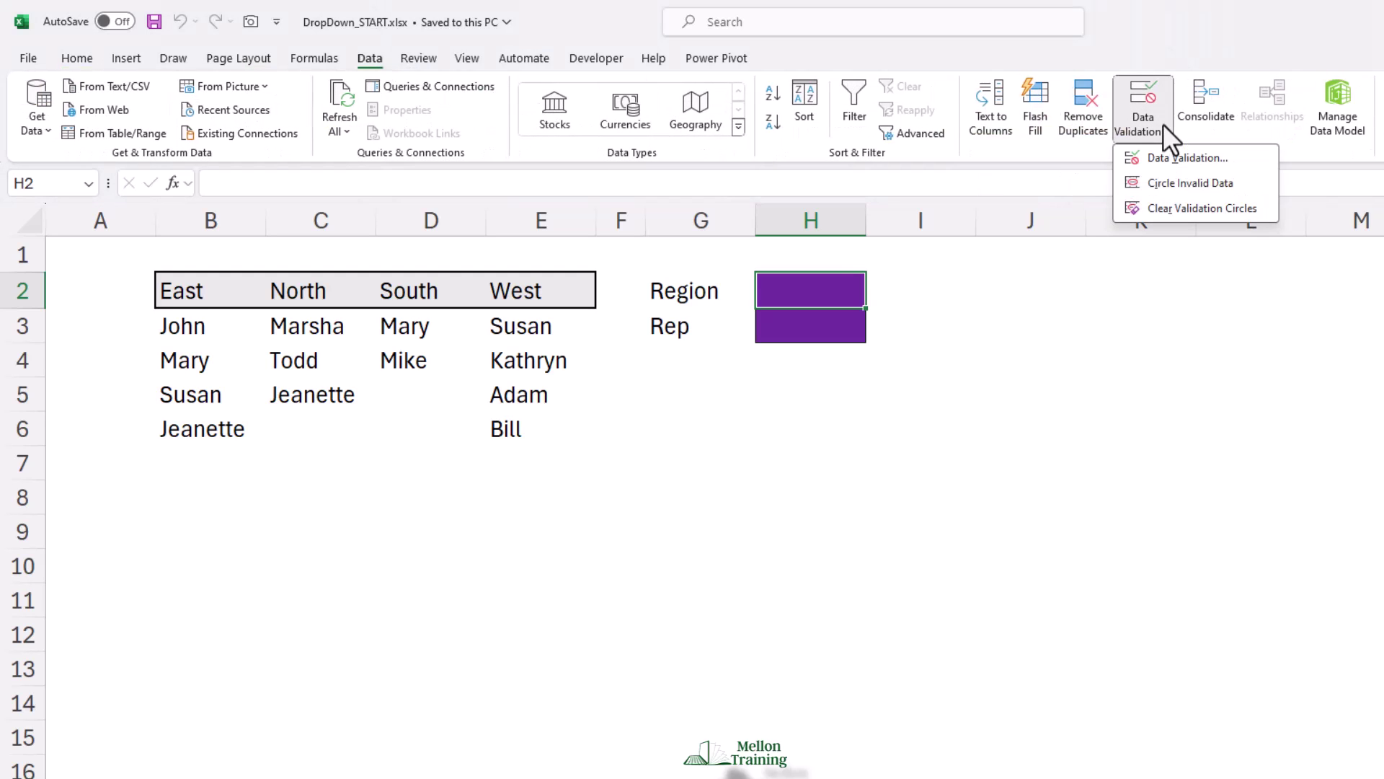
left_click(1249, 158)
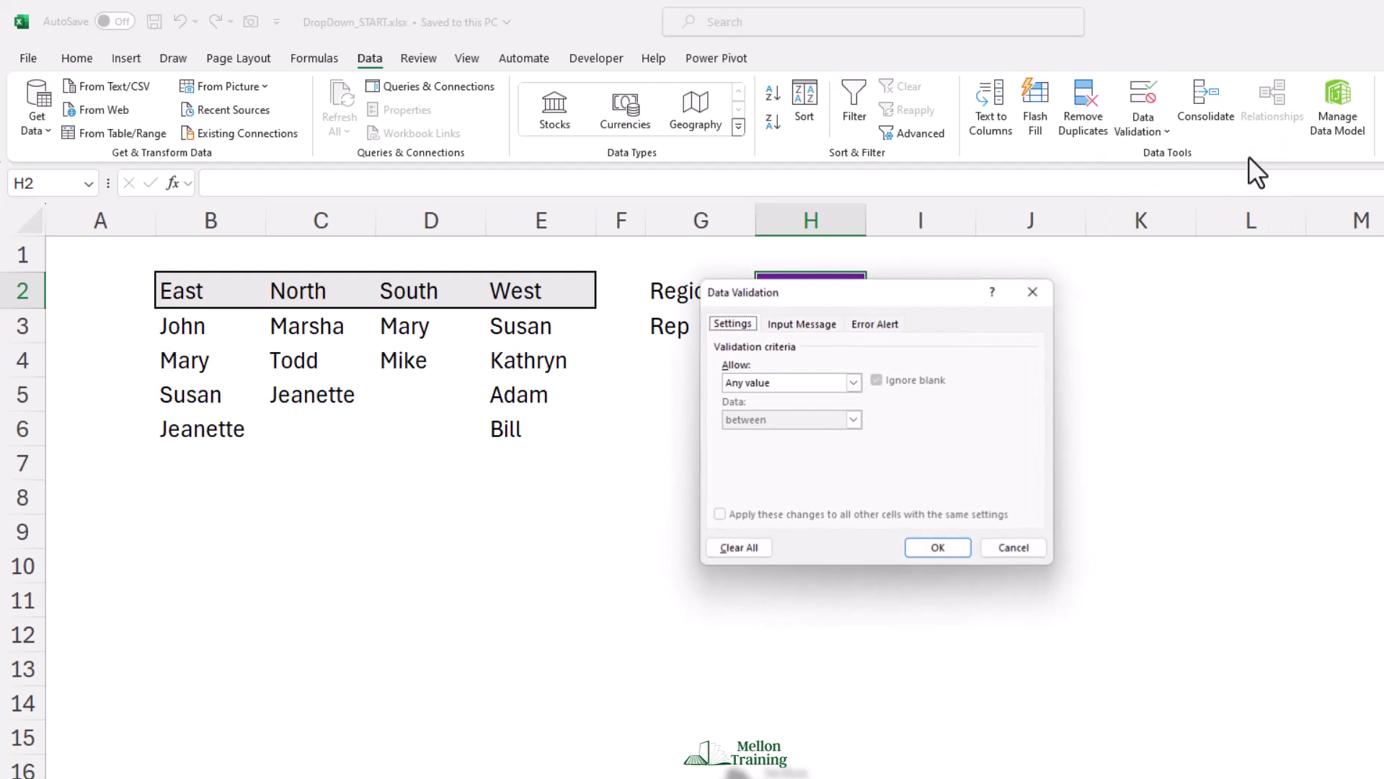
left_click_drag(817, 294, 747, 391)
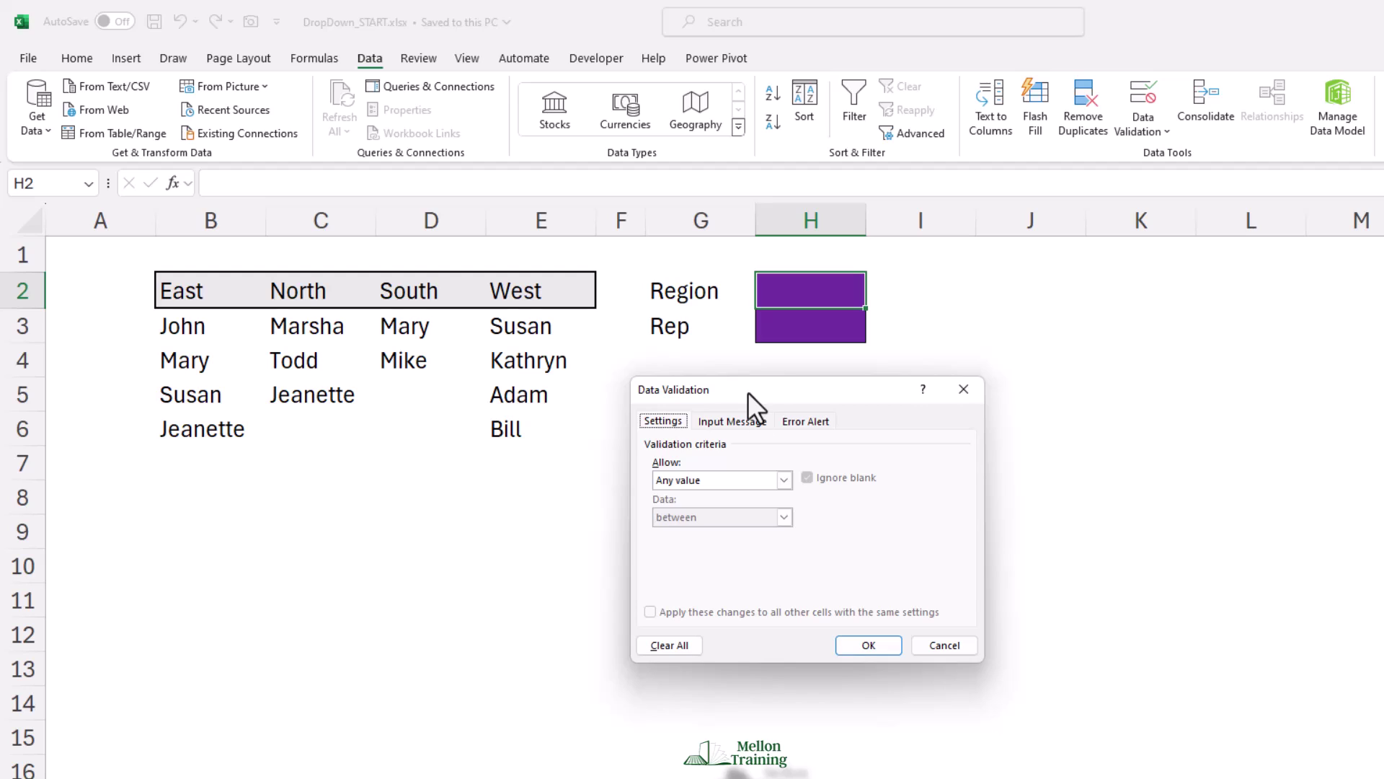
left_click(786, 479)
left_click(715, 534)
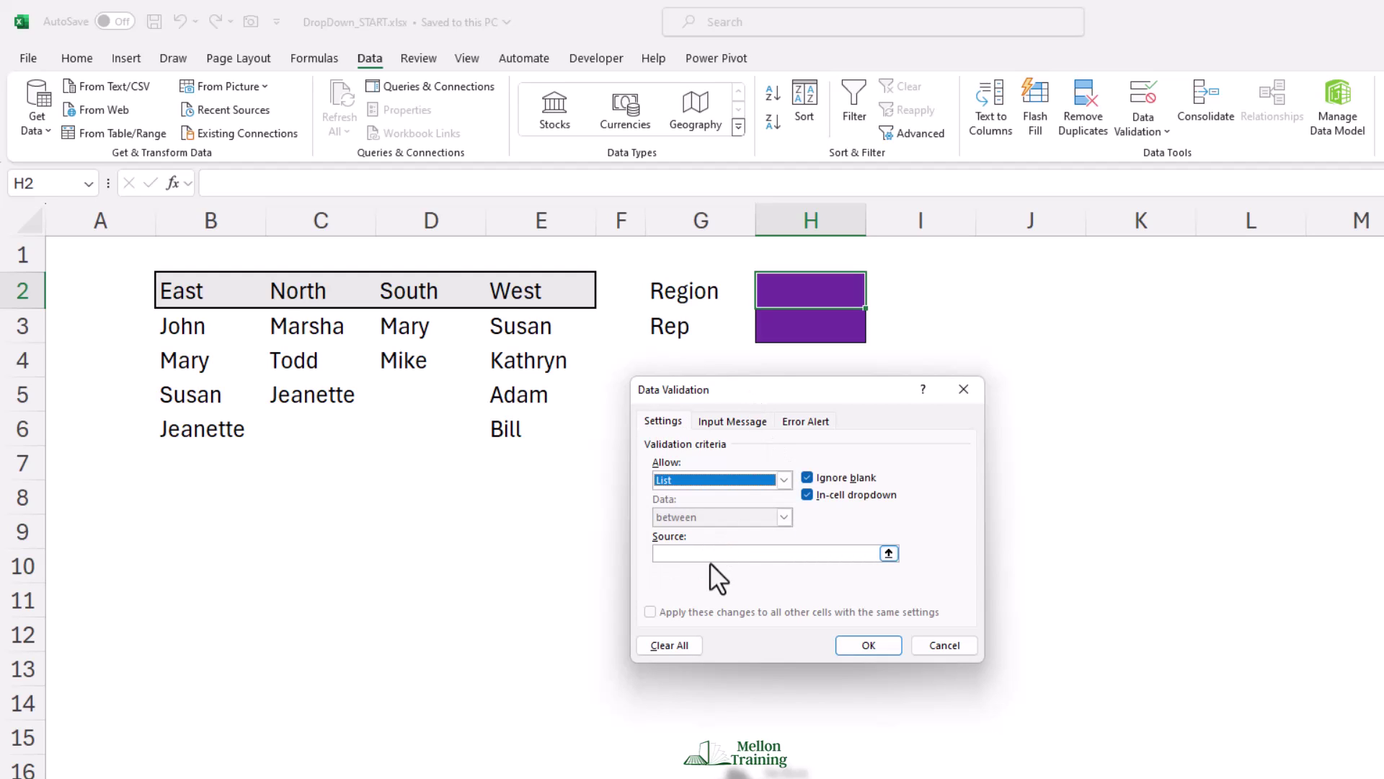
left_click(704, 553)
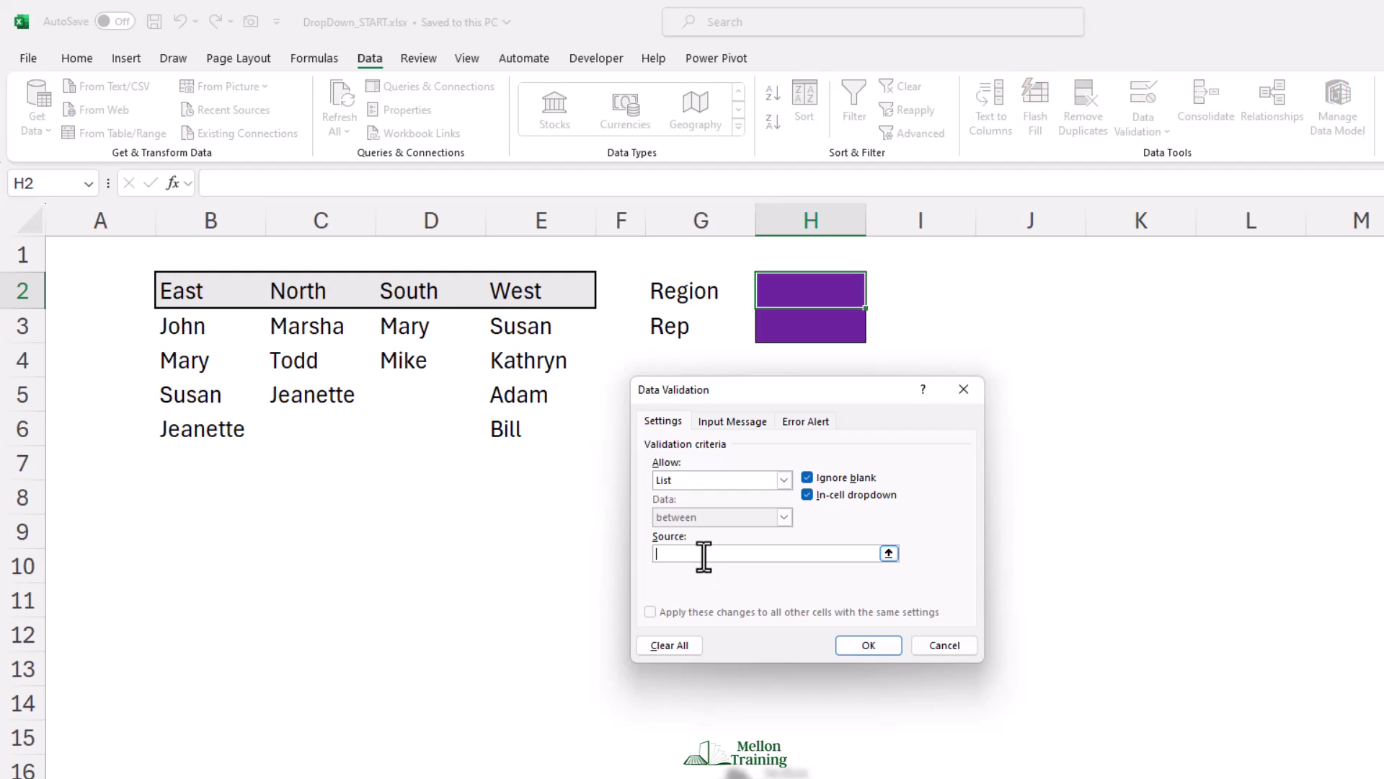
left_click(889, 553)
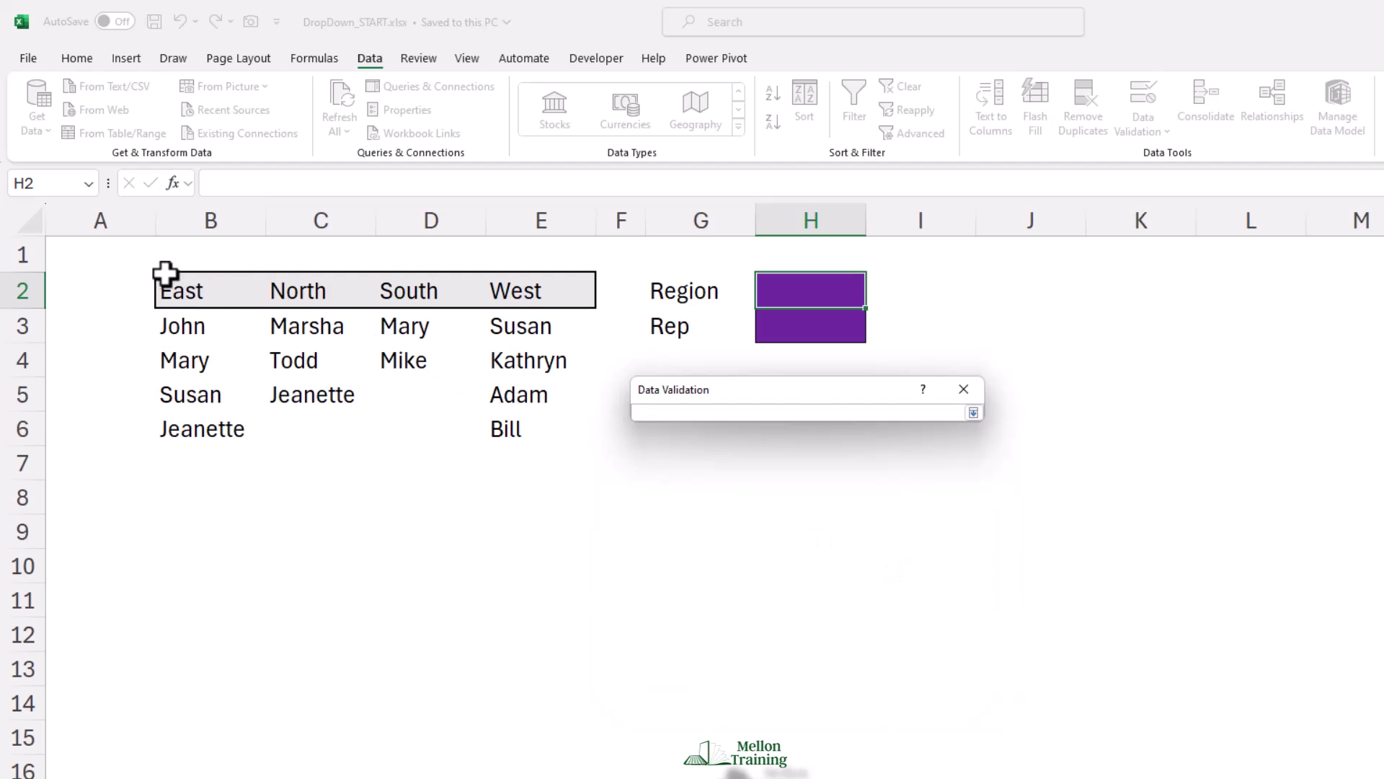
left_click_drag(165, 273, 531, 290)
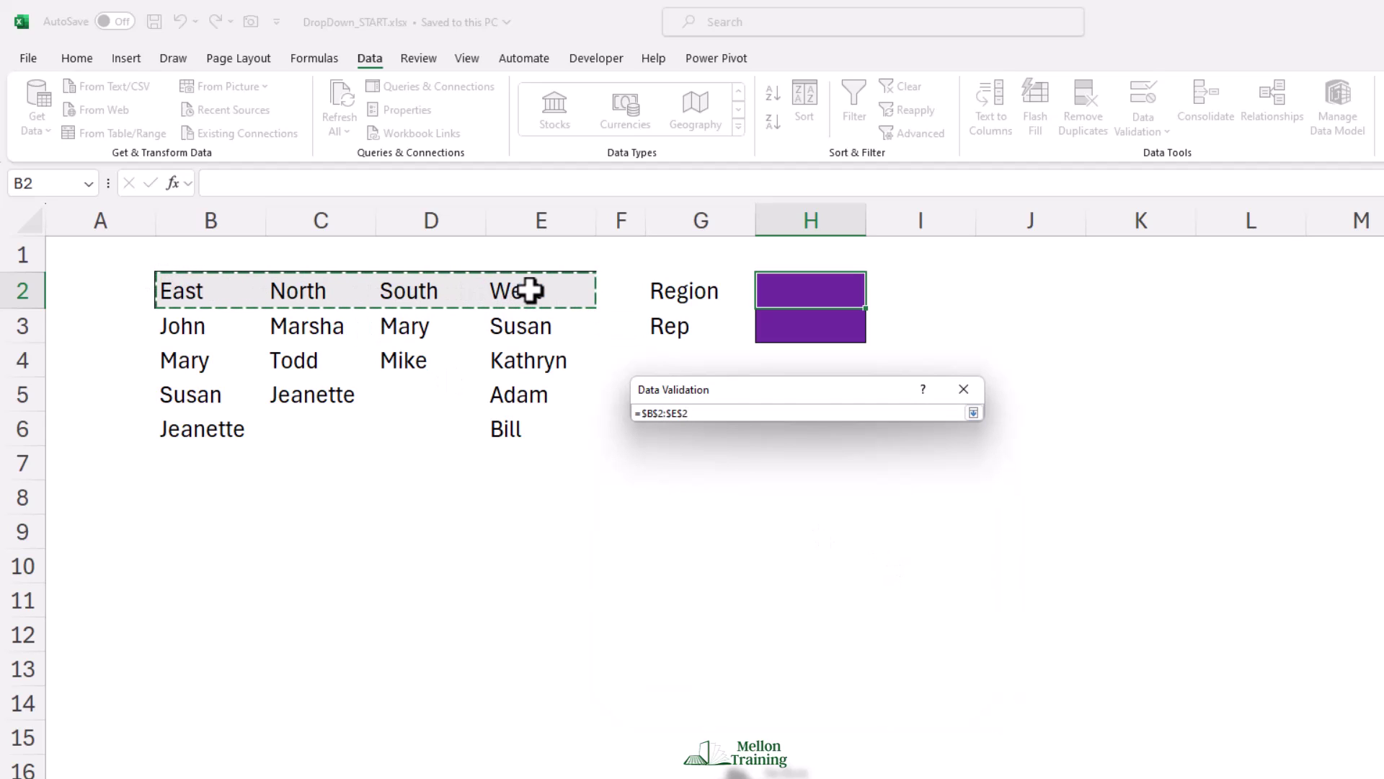
left_click(974, 412)
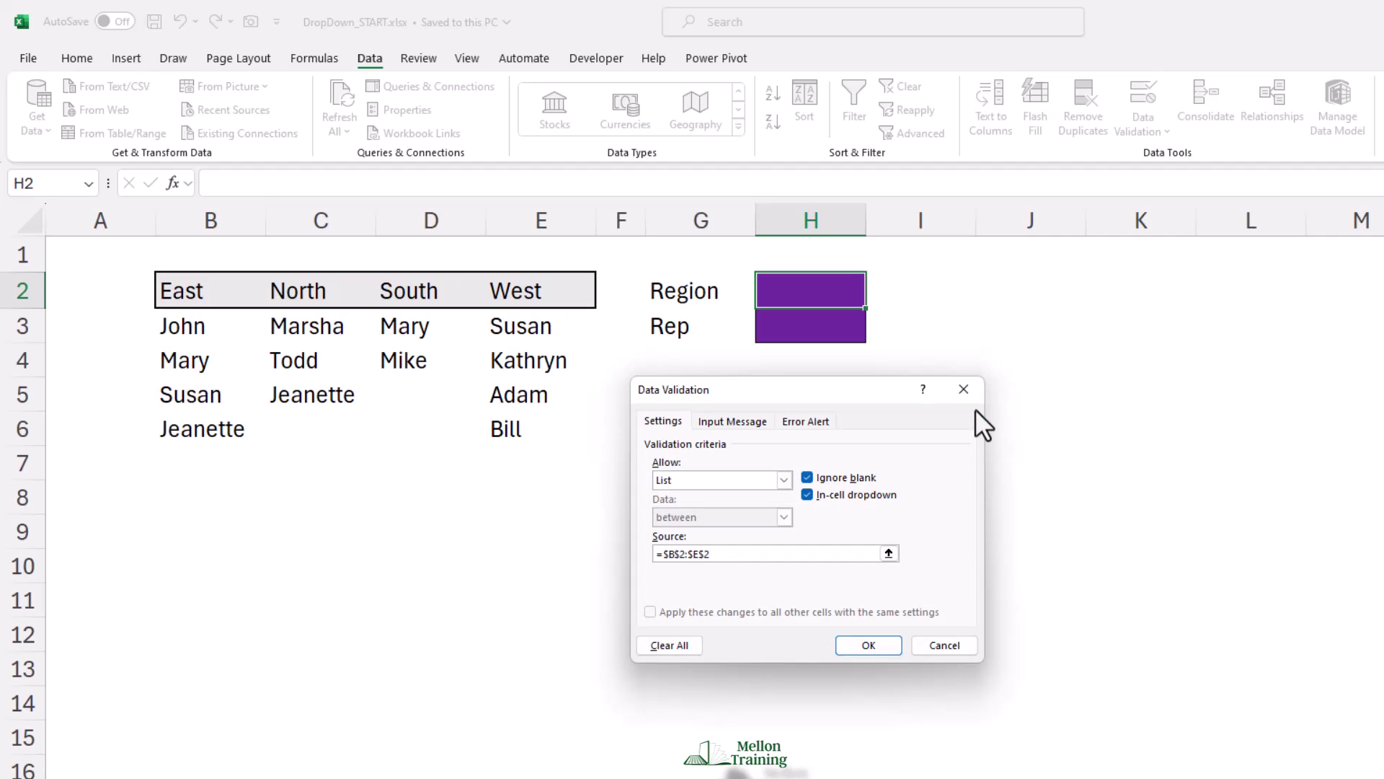
Step: Confirm H2's region dropdown and test it by picking East, North, South, then West
left_click(867, 646)
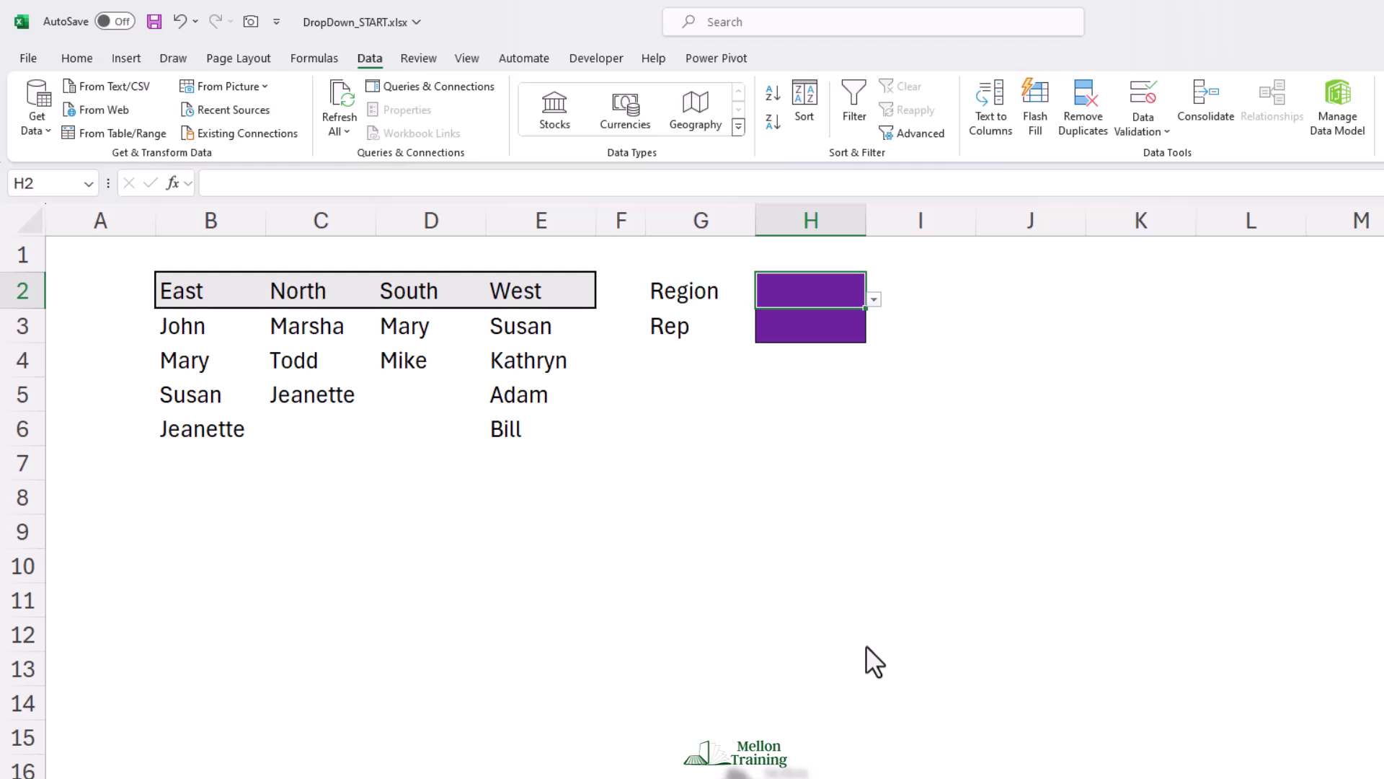
left_click(875, 298)
left_click(802, 318)
left_click(875, 298)
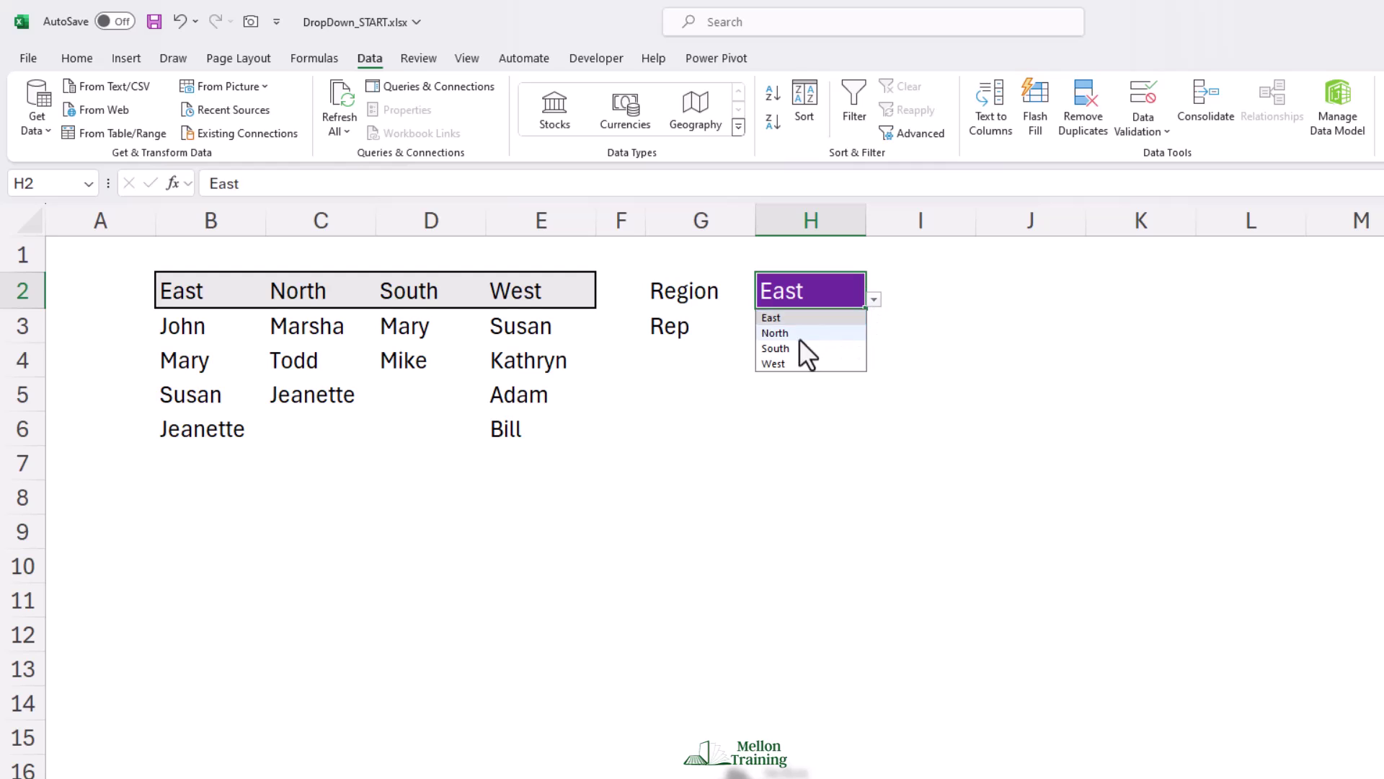
left_click(793, 333)
left_click(875, 299)
left_click(805, 349)
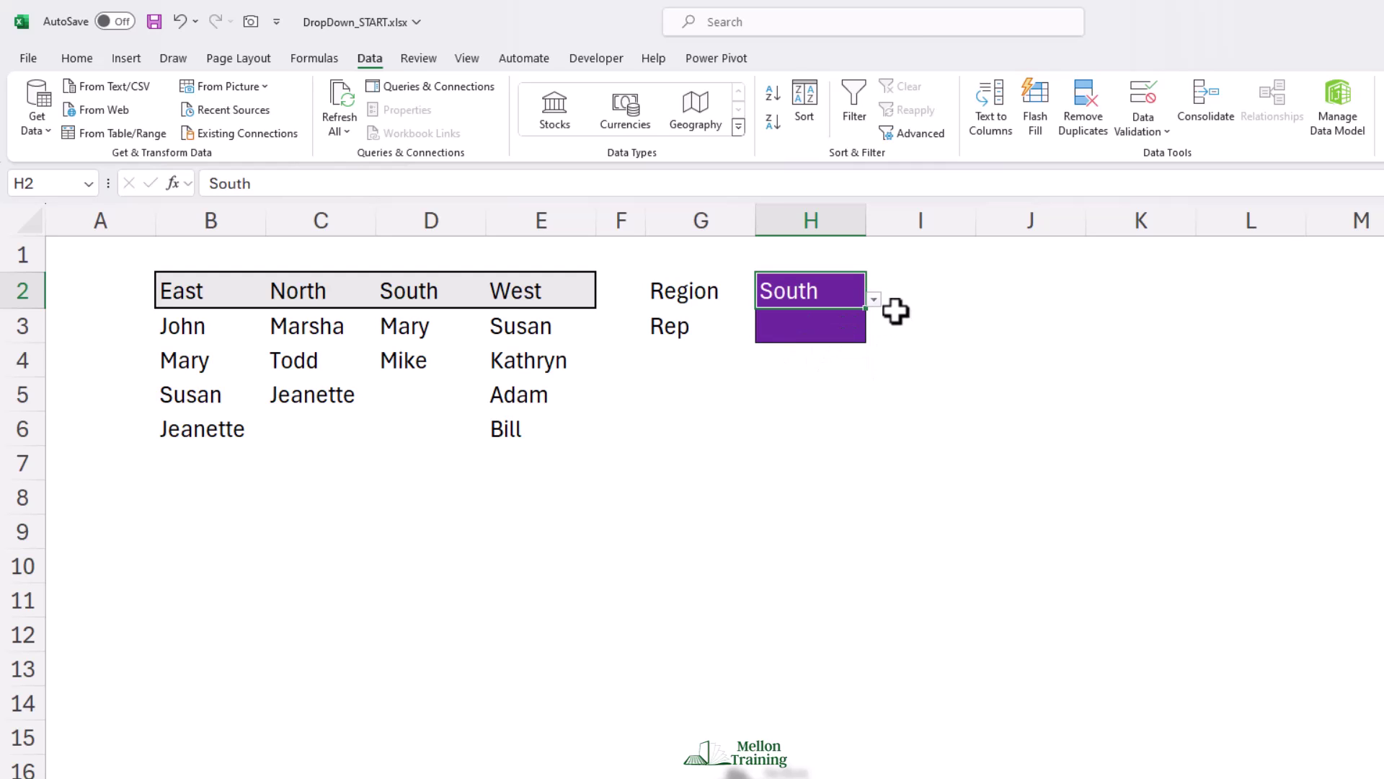
left_click(874, 299)
left_click(783, 364)
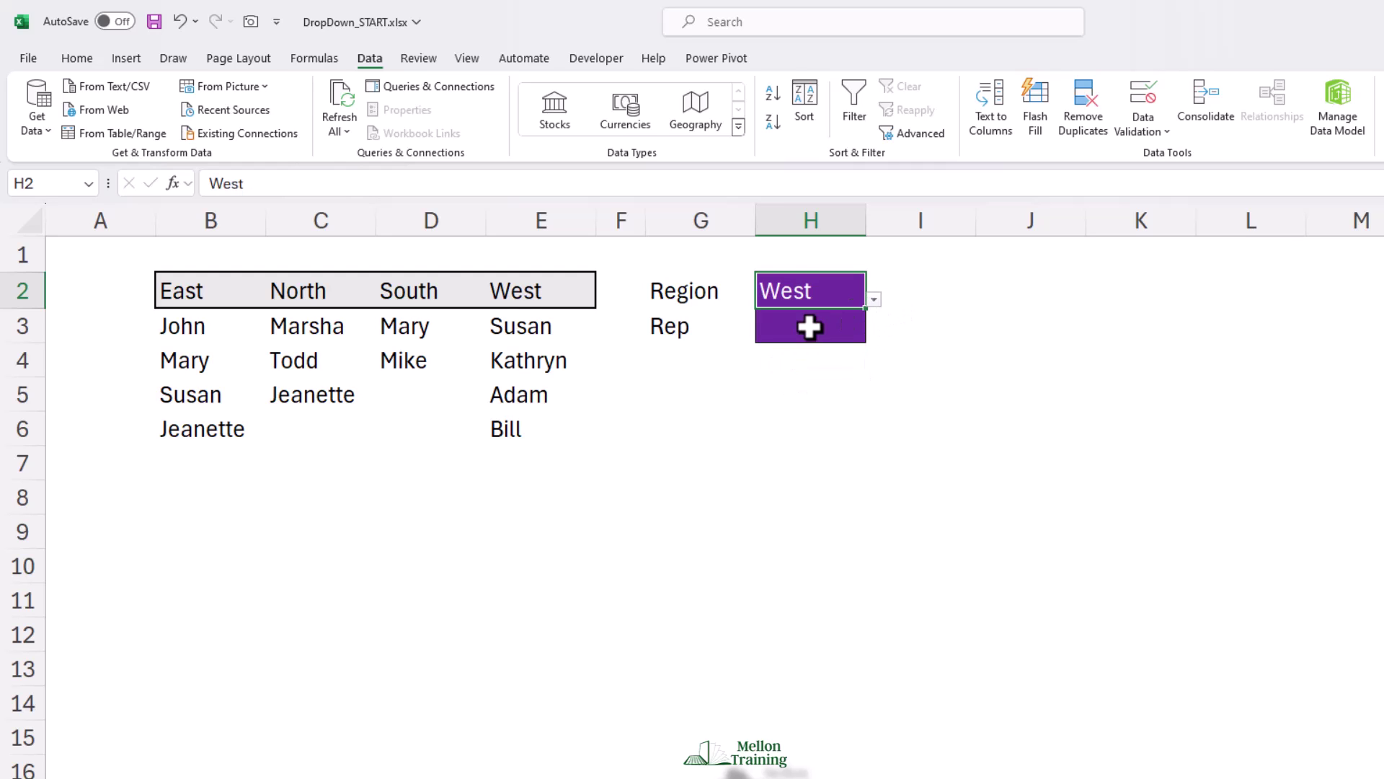
left_click(810, 324)
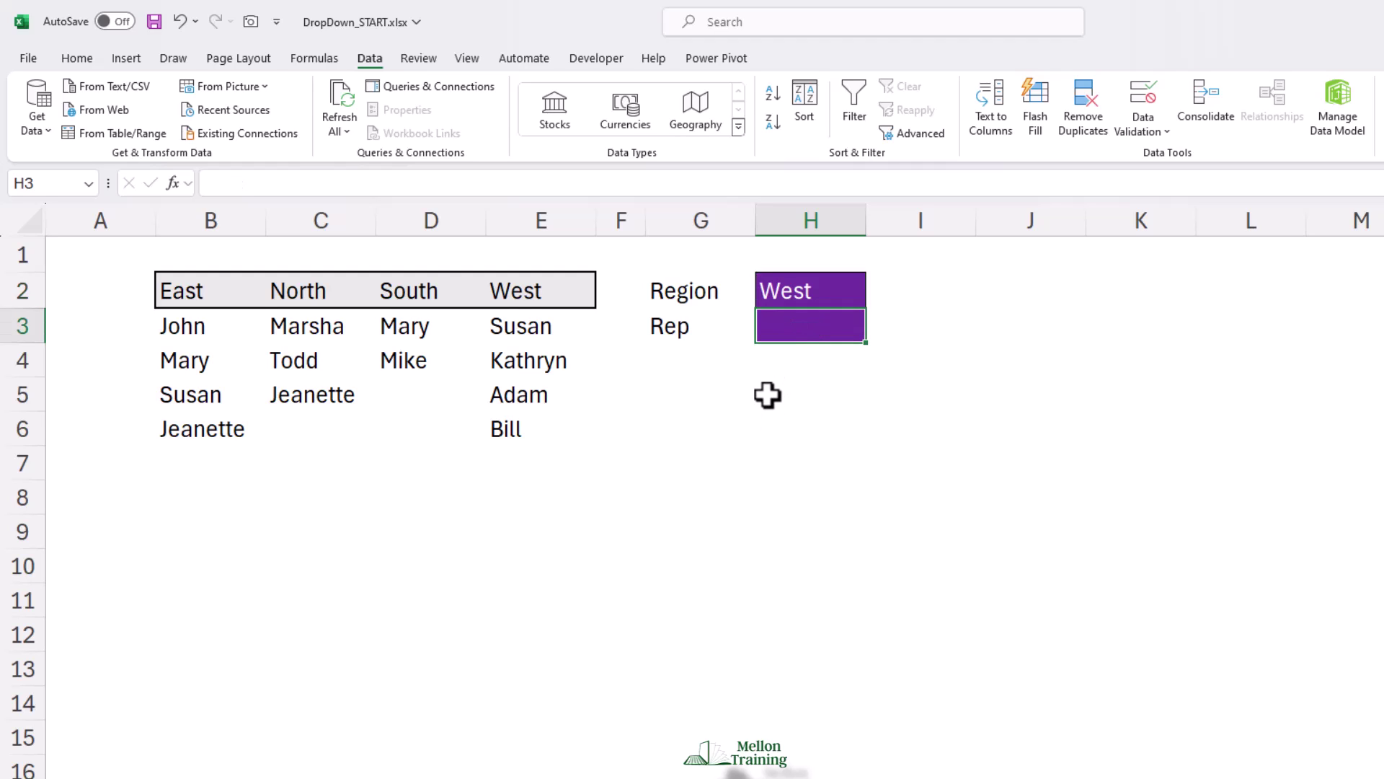
Step: Give H3 a List validation rule sourced from =INDIRECT($H$2) and confirm it
left_click(1171, 128)
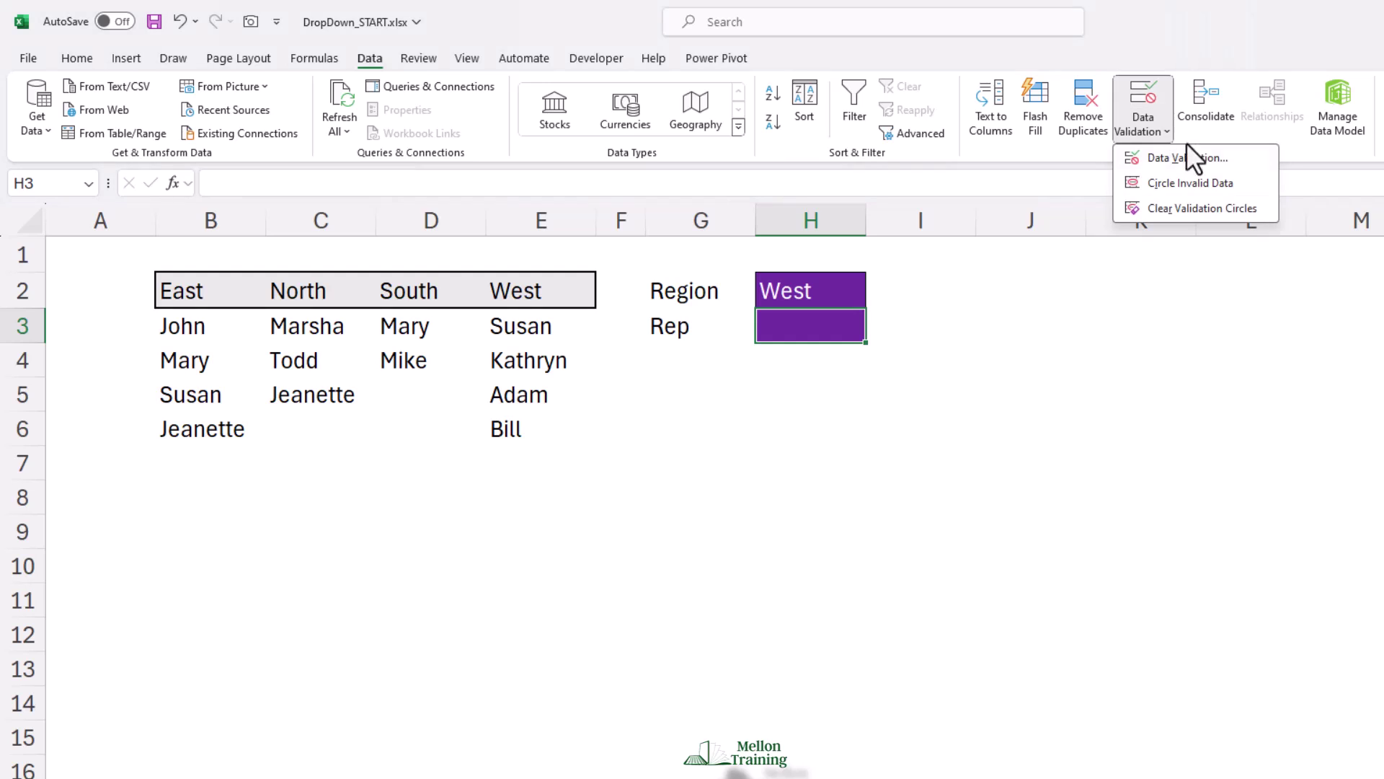
left_click(1191, 157)
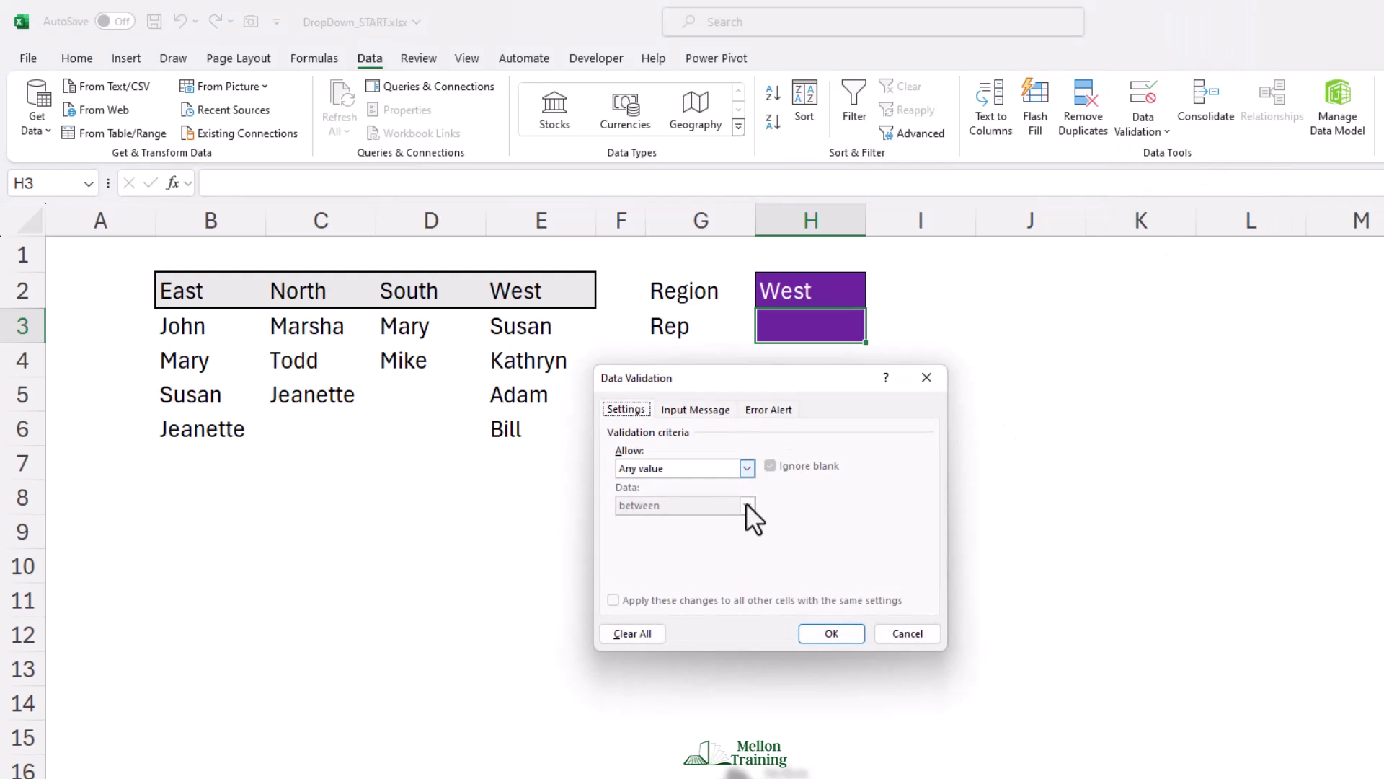
left_click(747, 469)
left_click(647, 521)
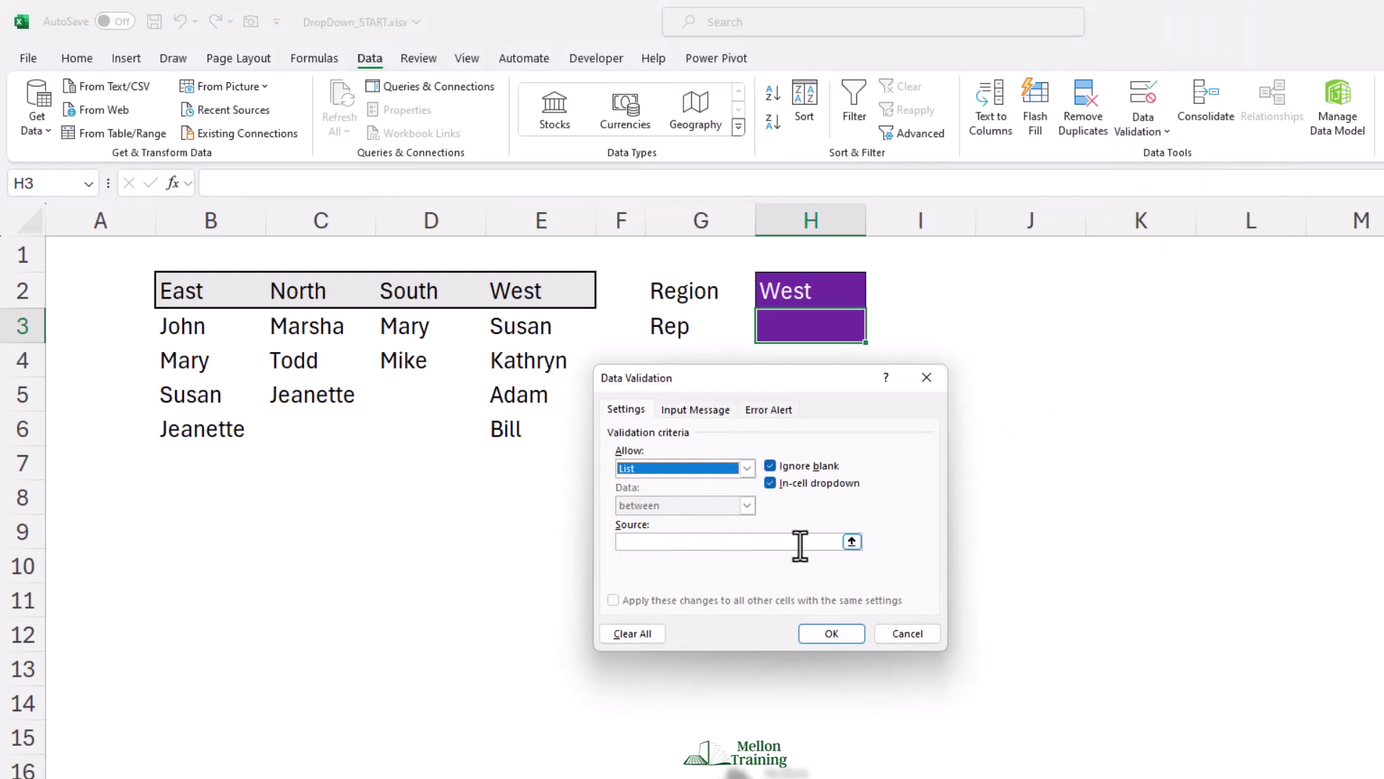
left_click(798, 546)
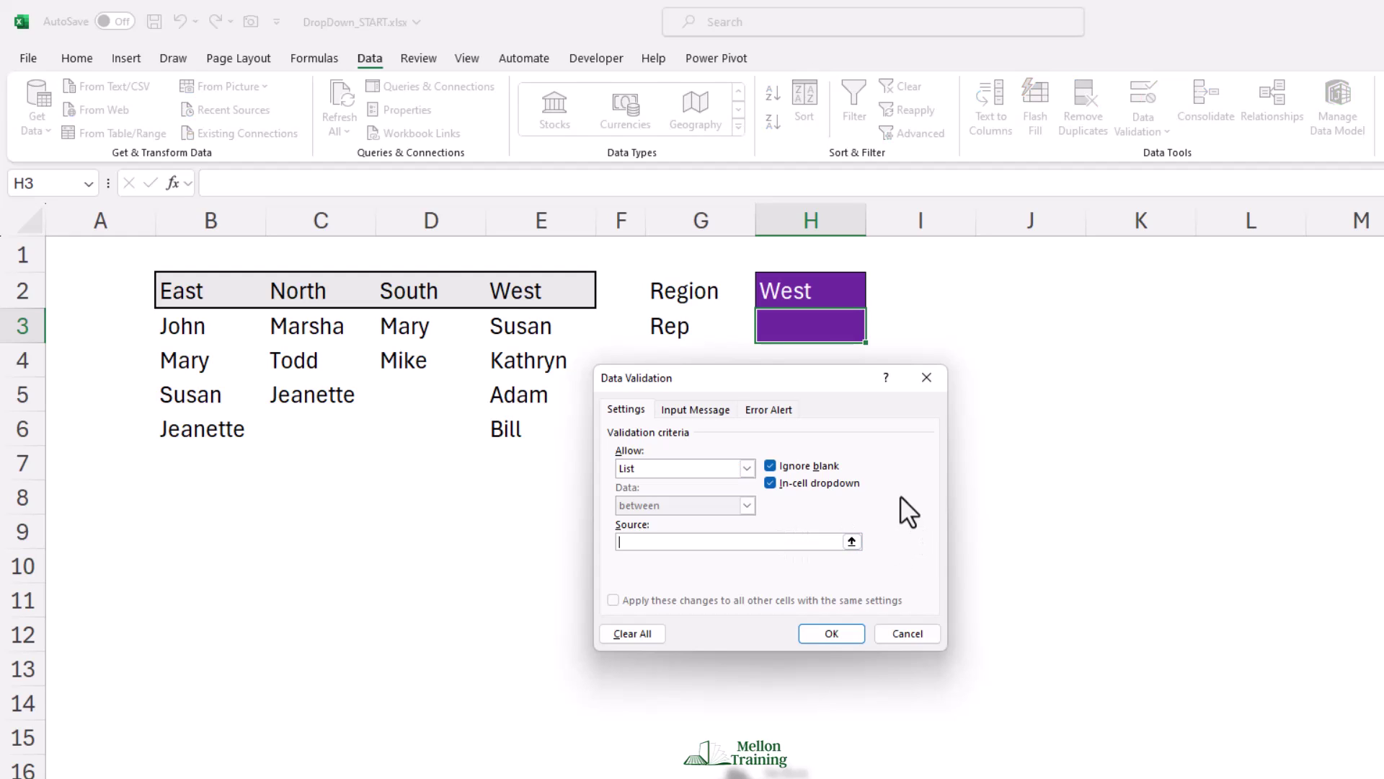
type("=INDIRECT(")
left_click(804, 296)
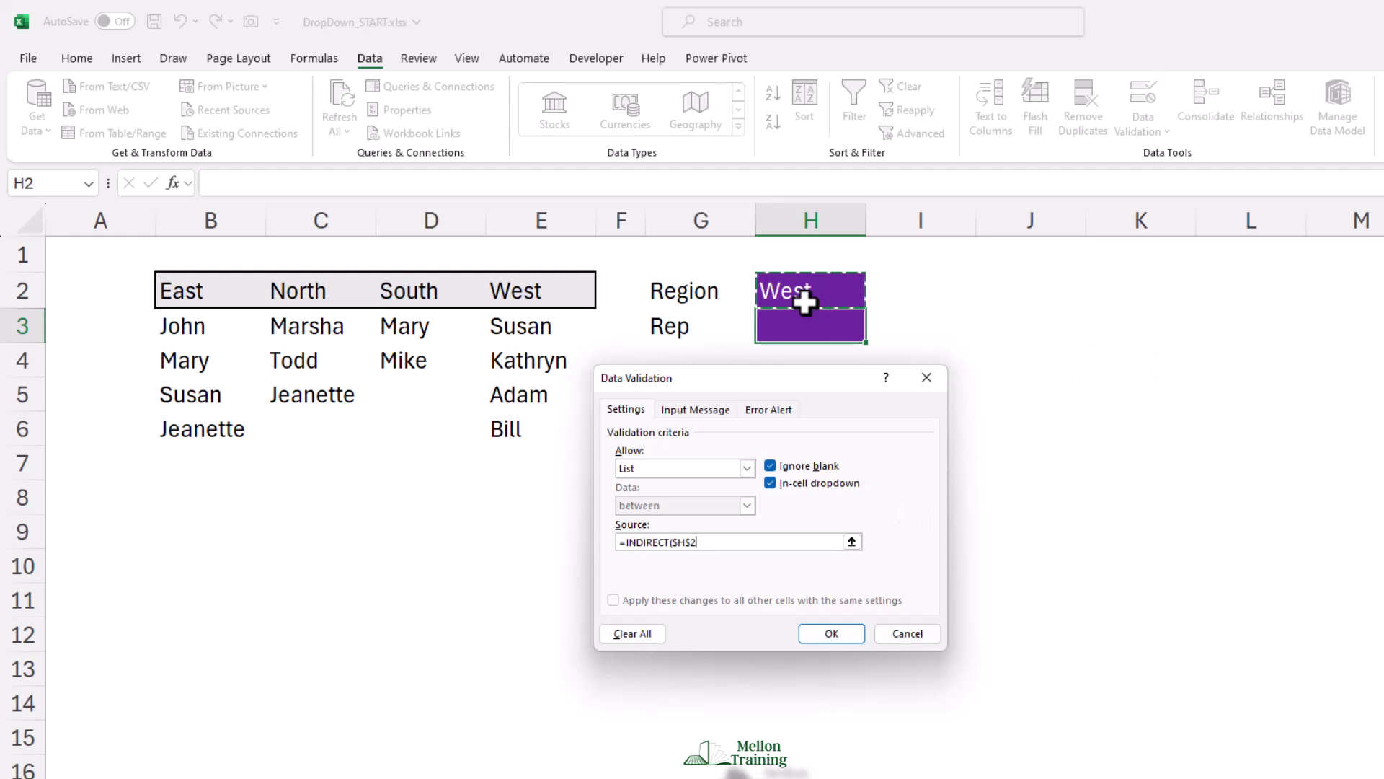
type(")")
left_click(829, 634)
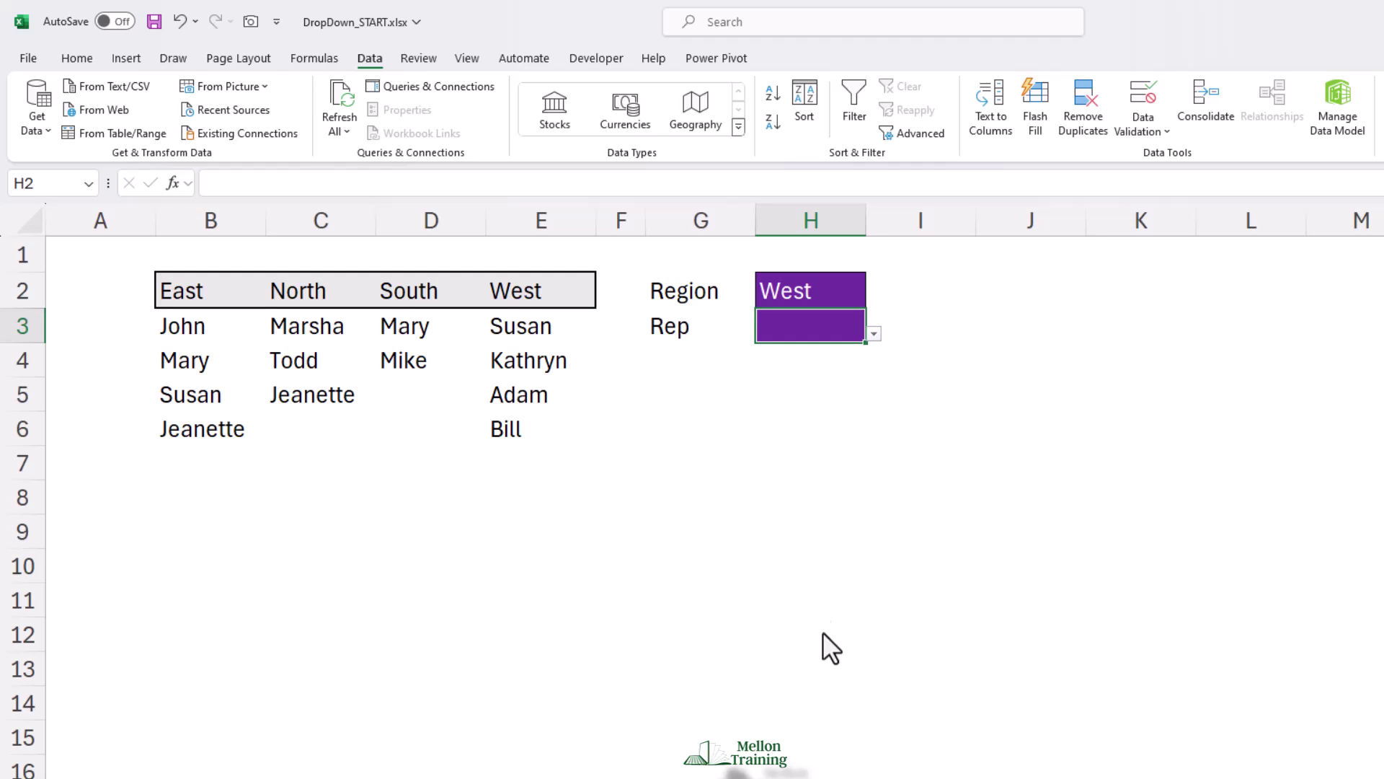
Step: Check H3's reps for West, then set H2 to East and check East's reps
left_click(874, 333)
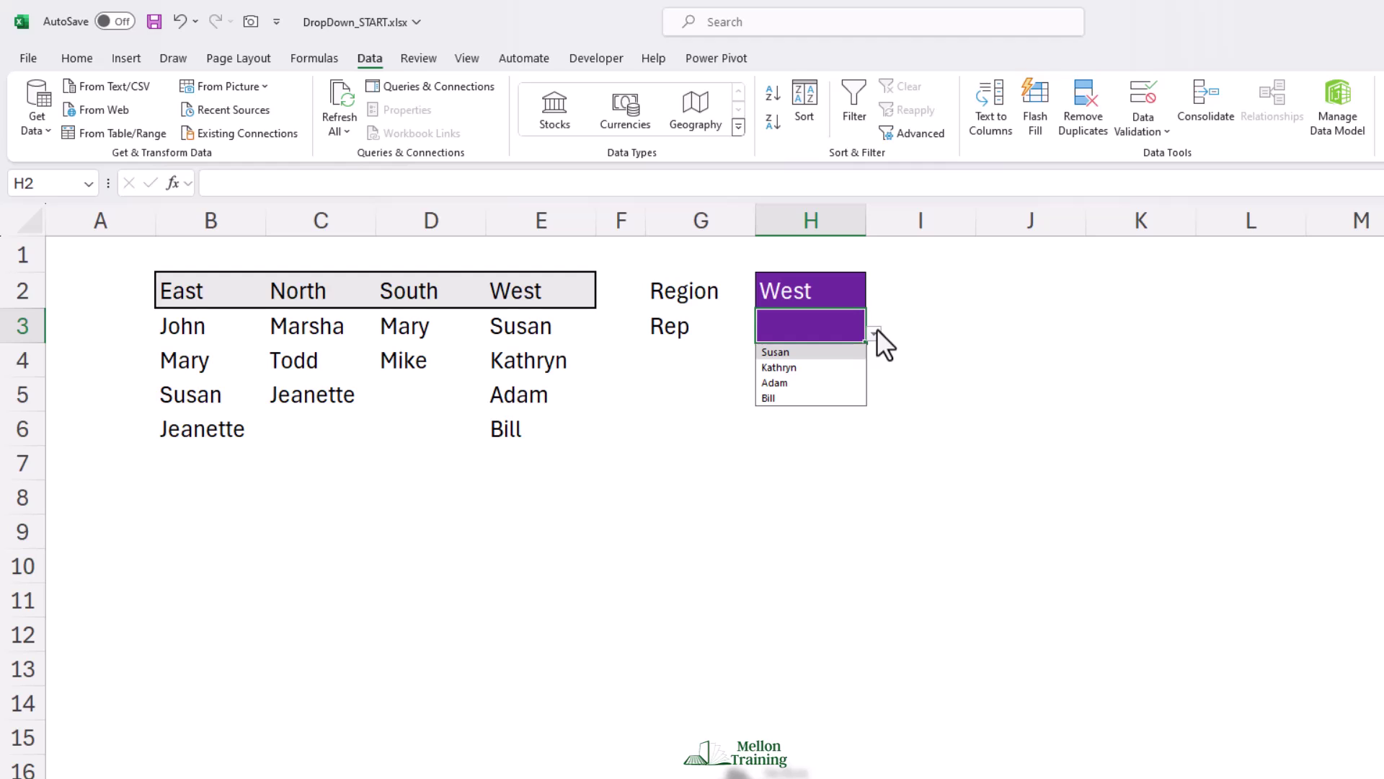
left_click(877, 327)
left_click(856, 290)
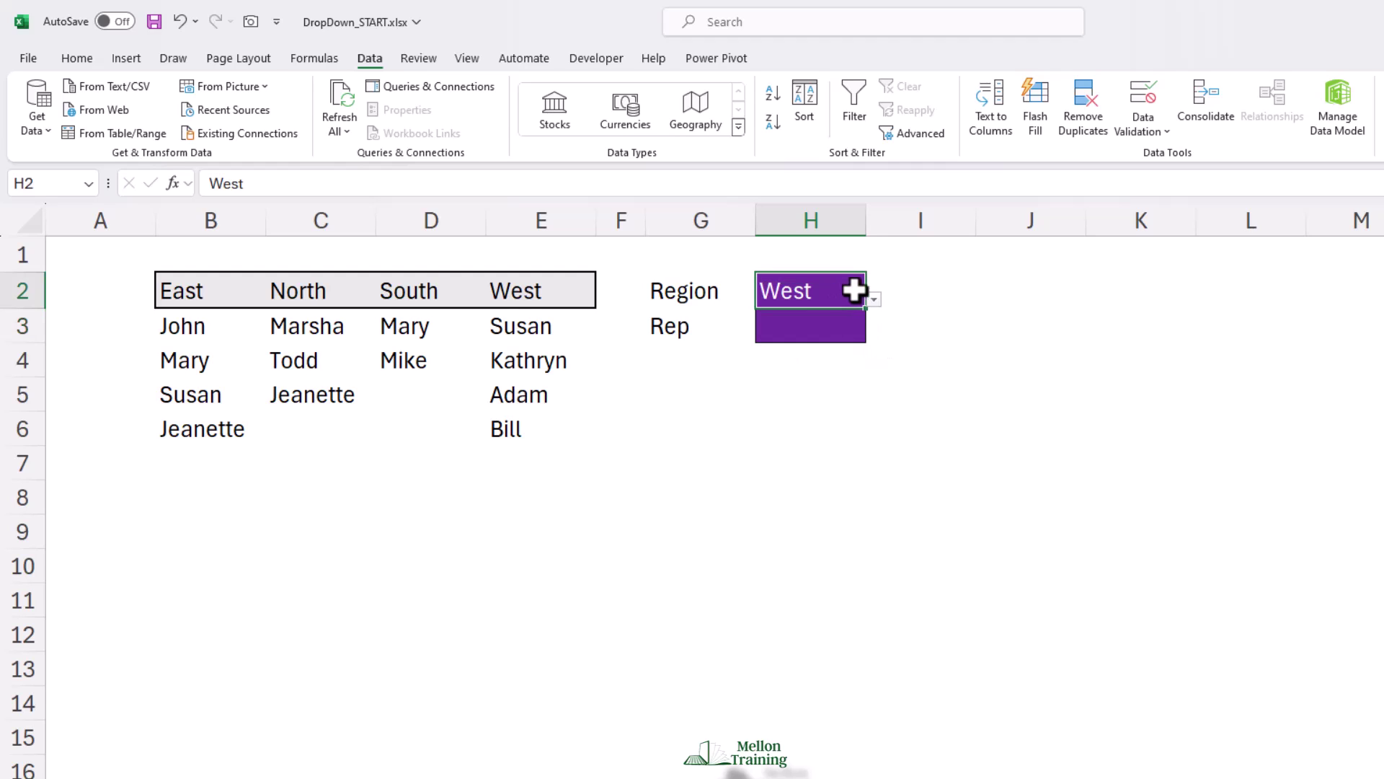
left_click(872, 297)
left_click(822, 318)
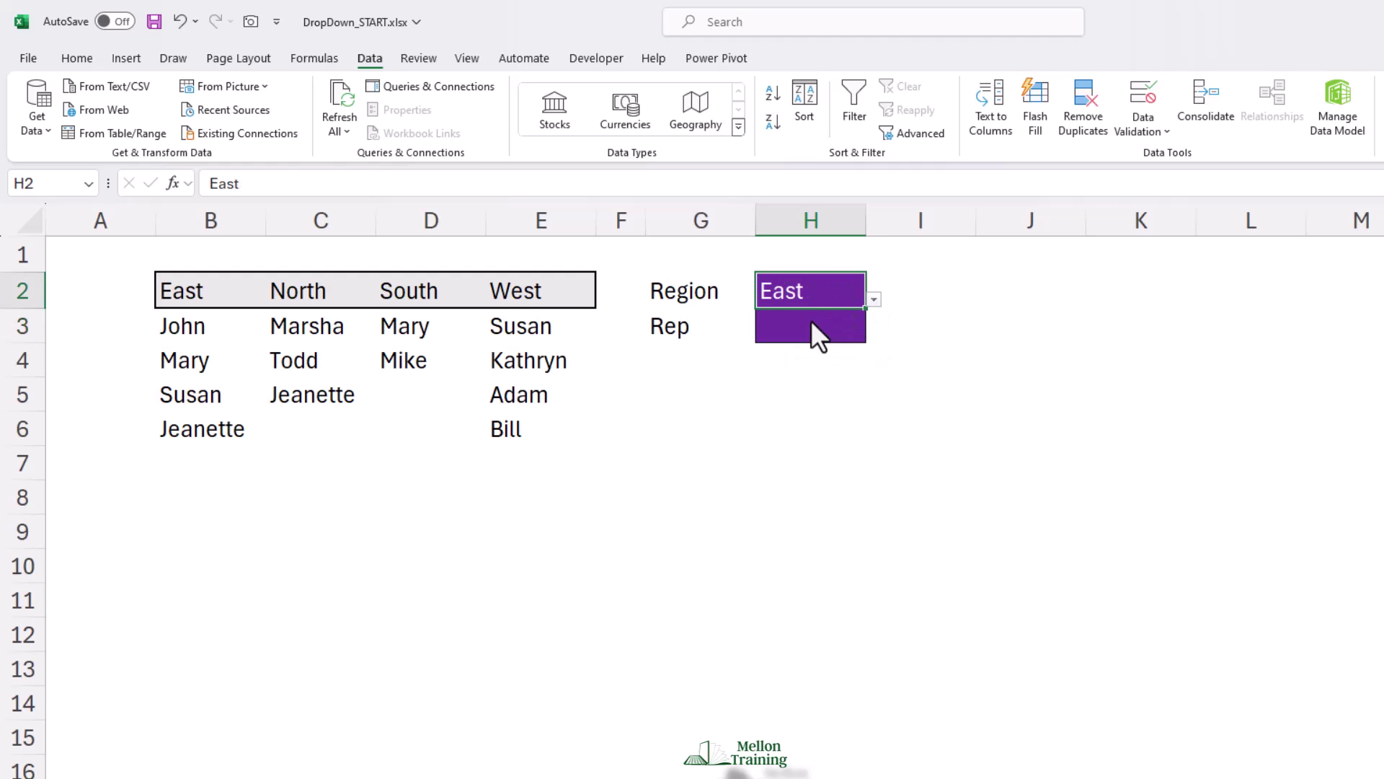
left_click(861, 331)
left_click(874, 335)
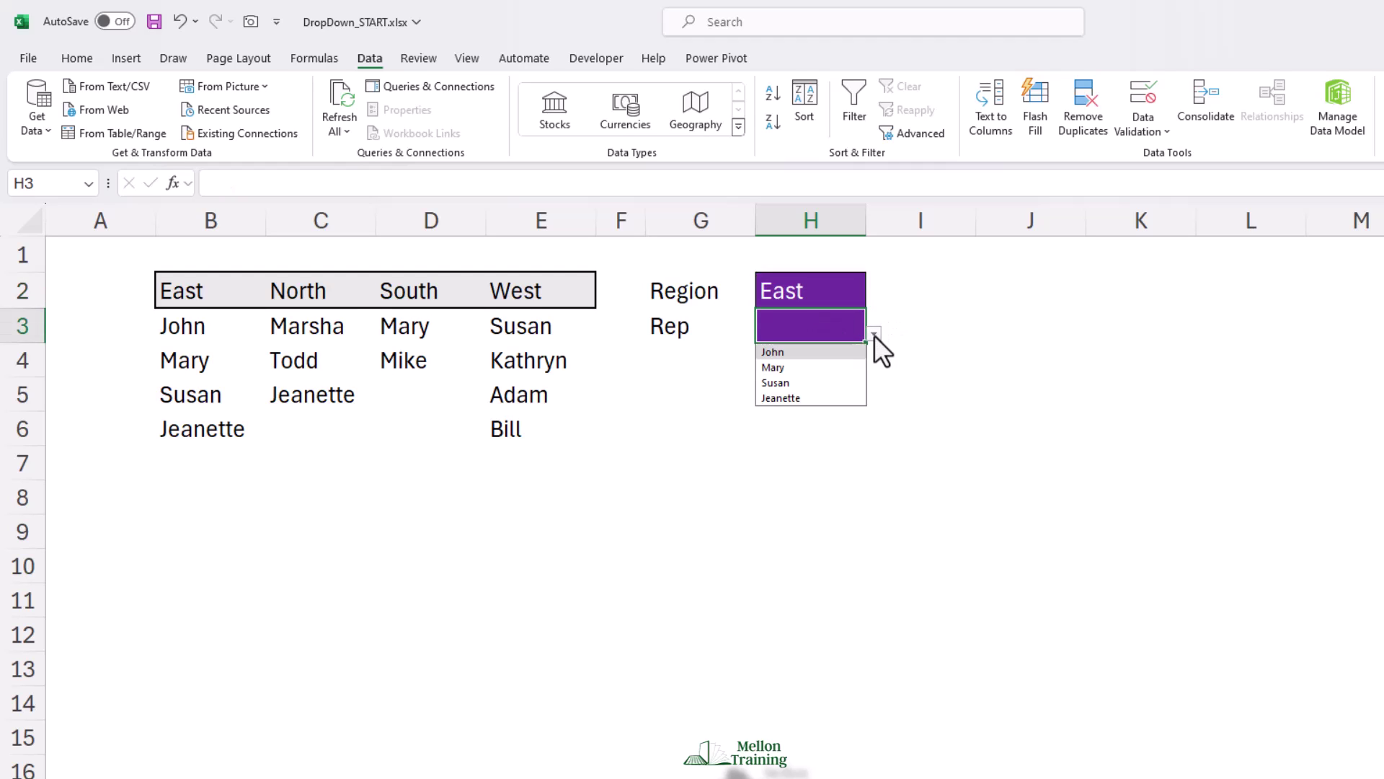
Step: Set H2 to North and check the reps H3 offers for North
left_click(828, 282)
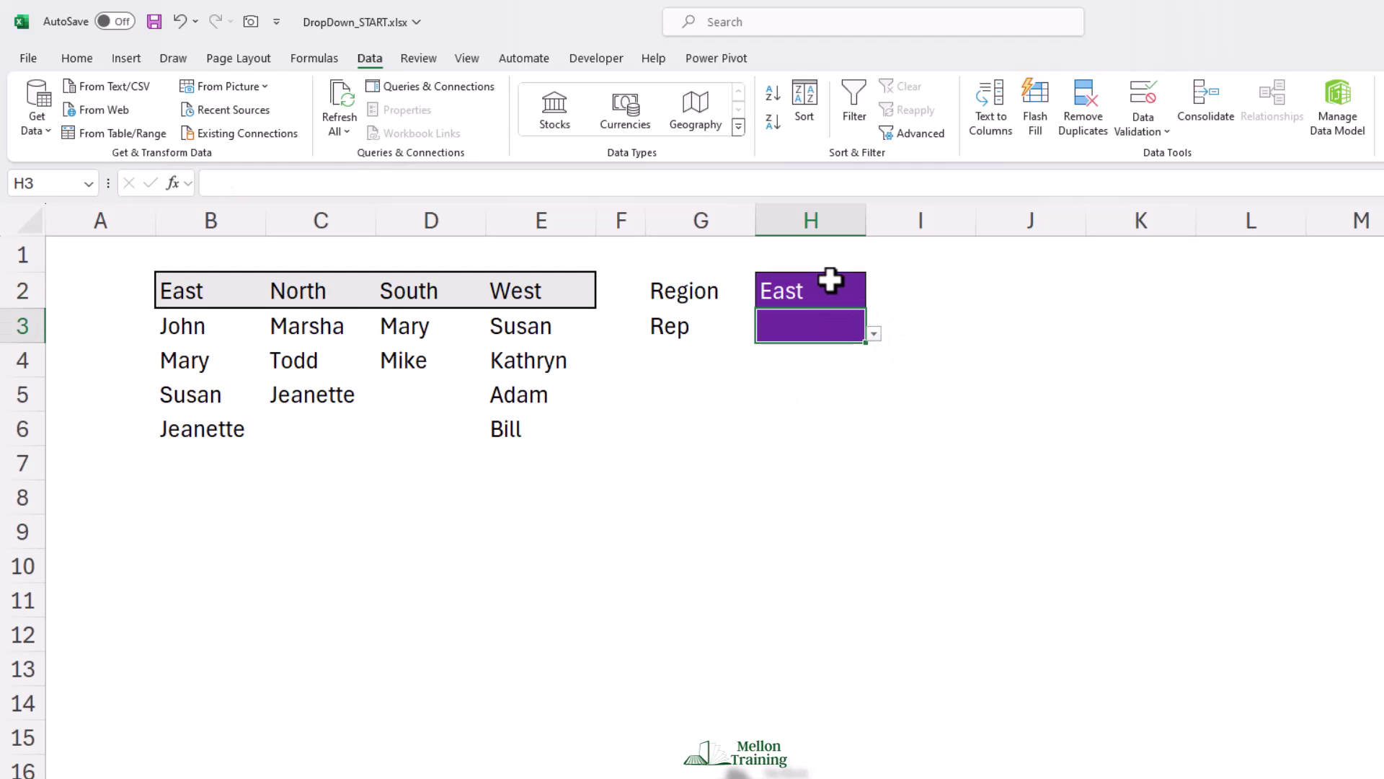
left_click(873, 298)
left_click(856, 315)
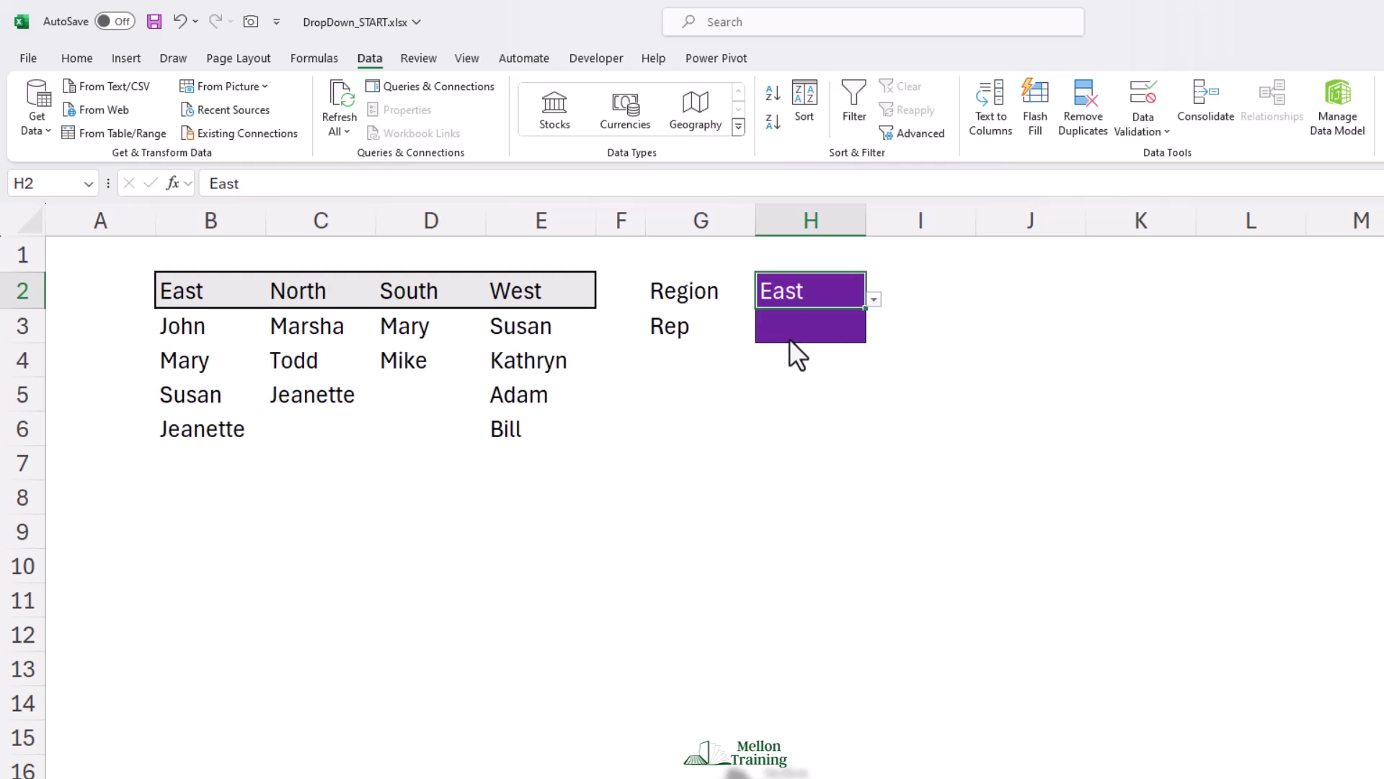
left_click(849, 336)
left_click(874, 331)
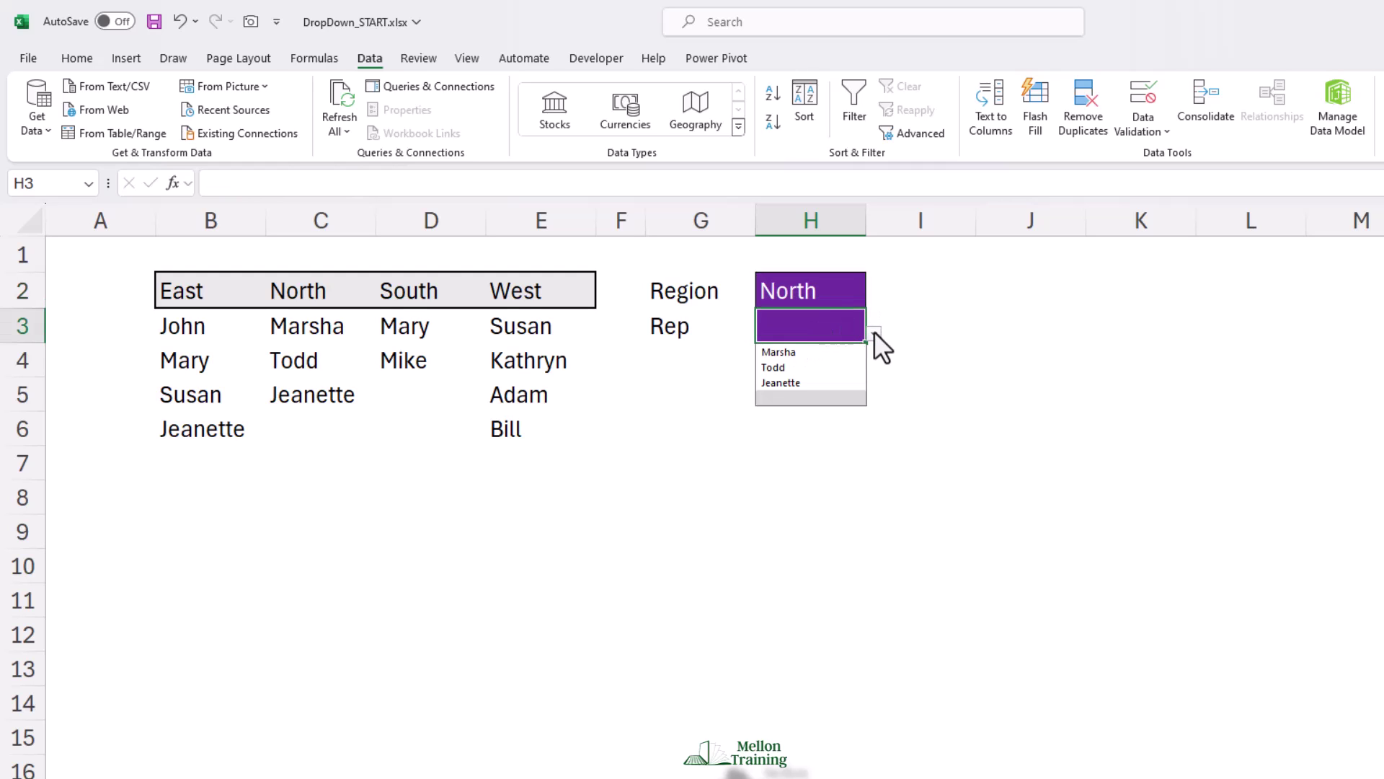
Step: Set H2 to South and verify H3 lists only South's two reps, choosing none
left_click(828, 300)
left_click(873, 298)
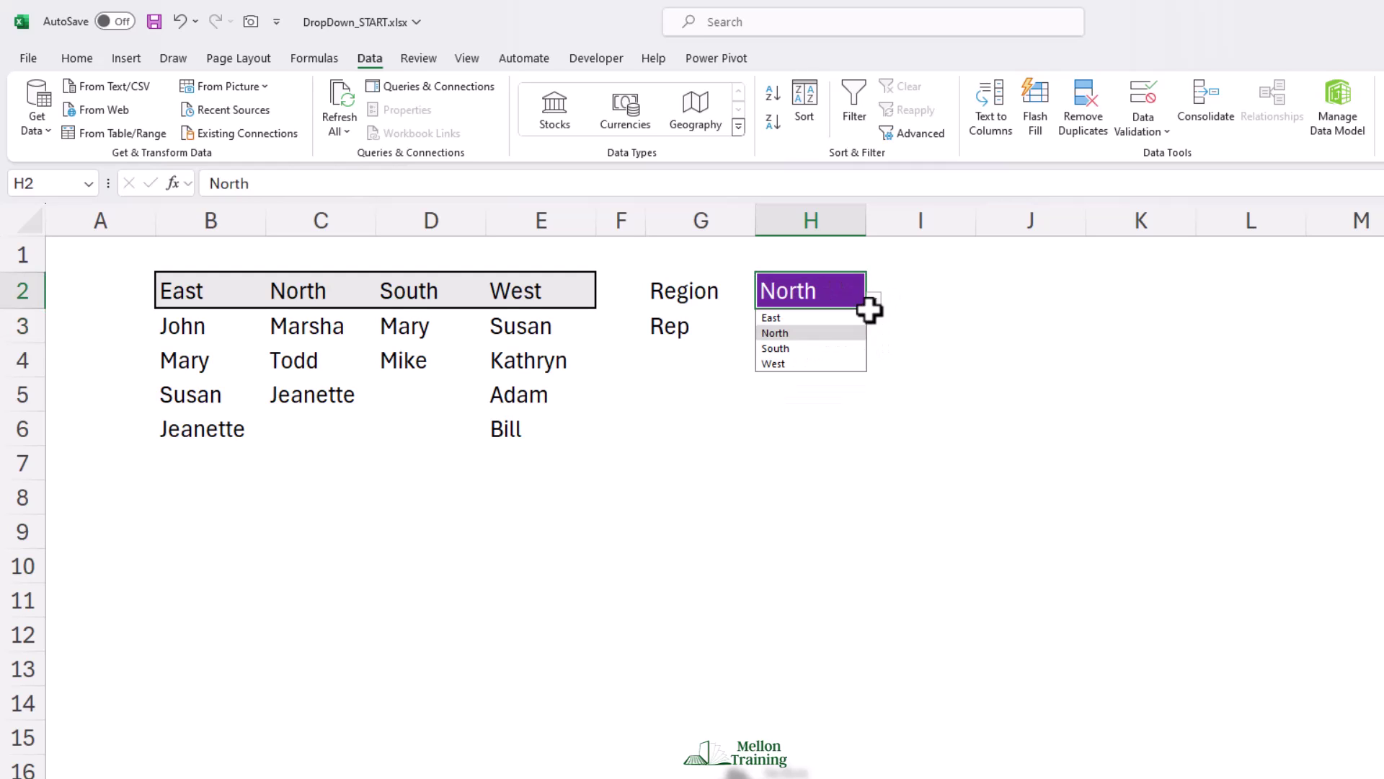
left_click(799, 349)
left_click(859, 327)
left_click(874, 331)
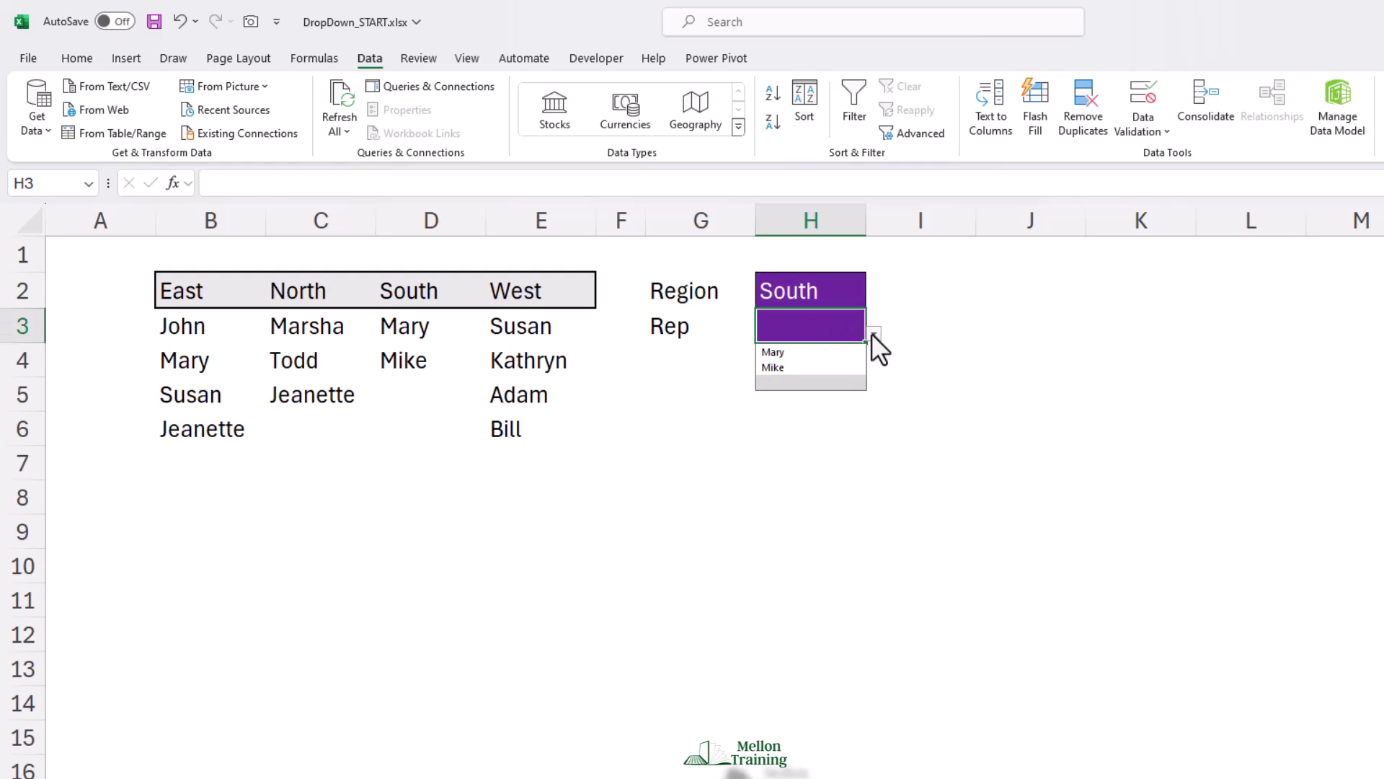
left_click(873, 331)
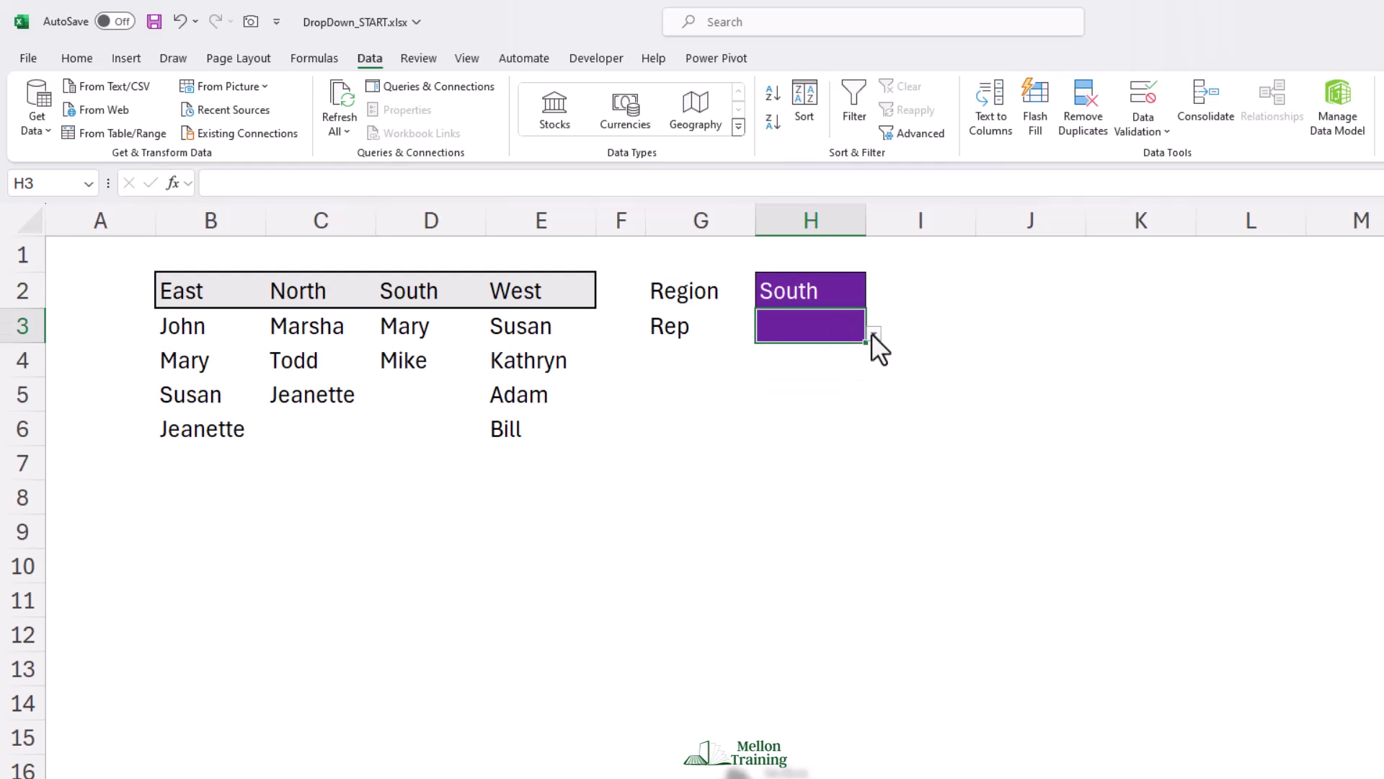
left_click(411, 330)
key("Delete")
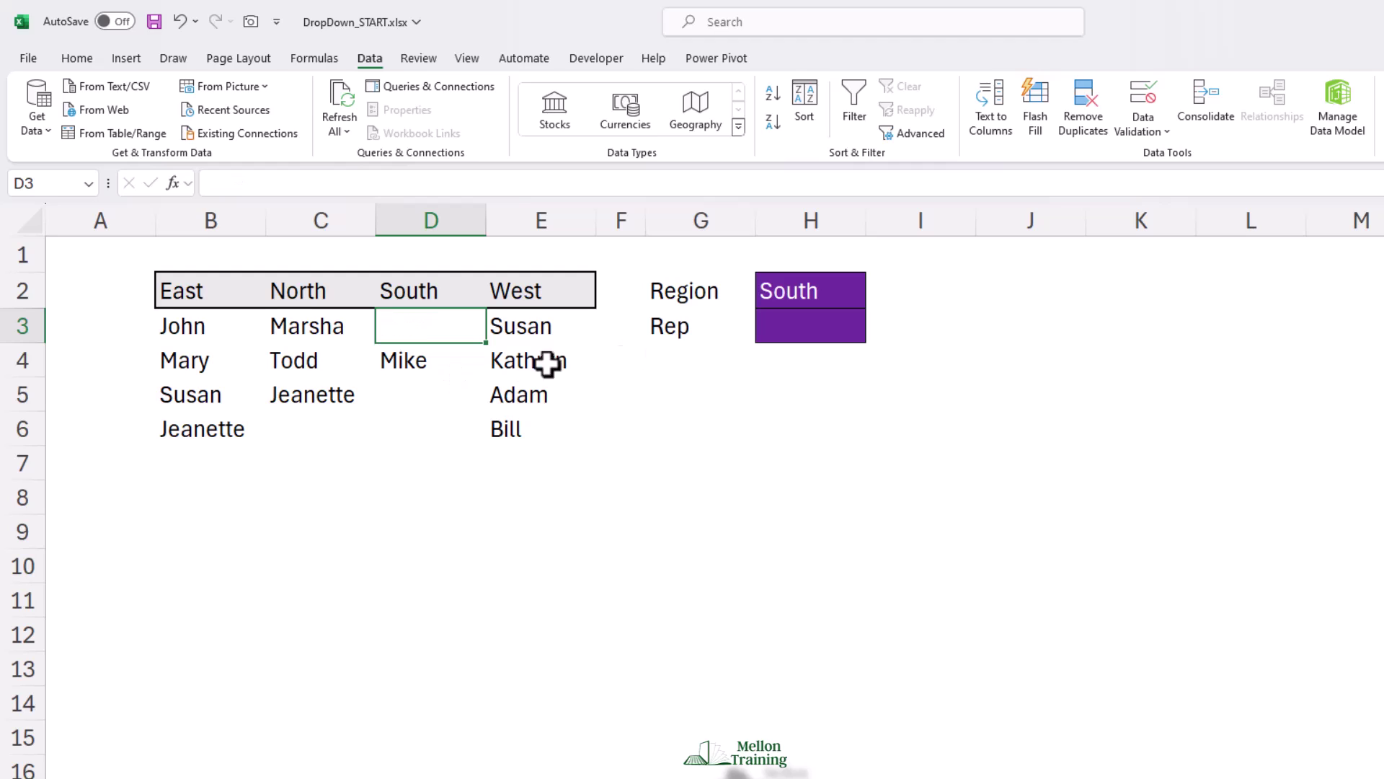
left_click(834, 331)
left_click(874, 333)
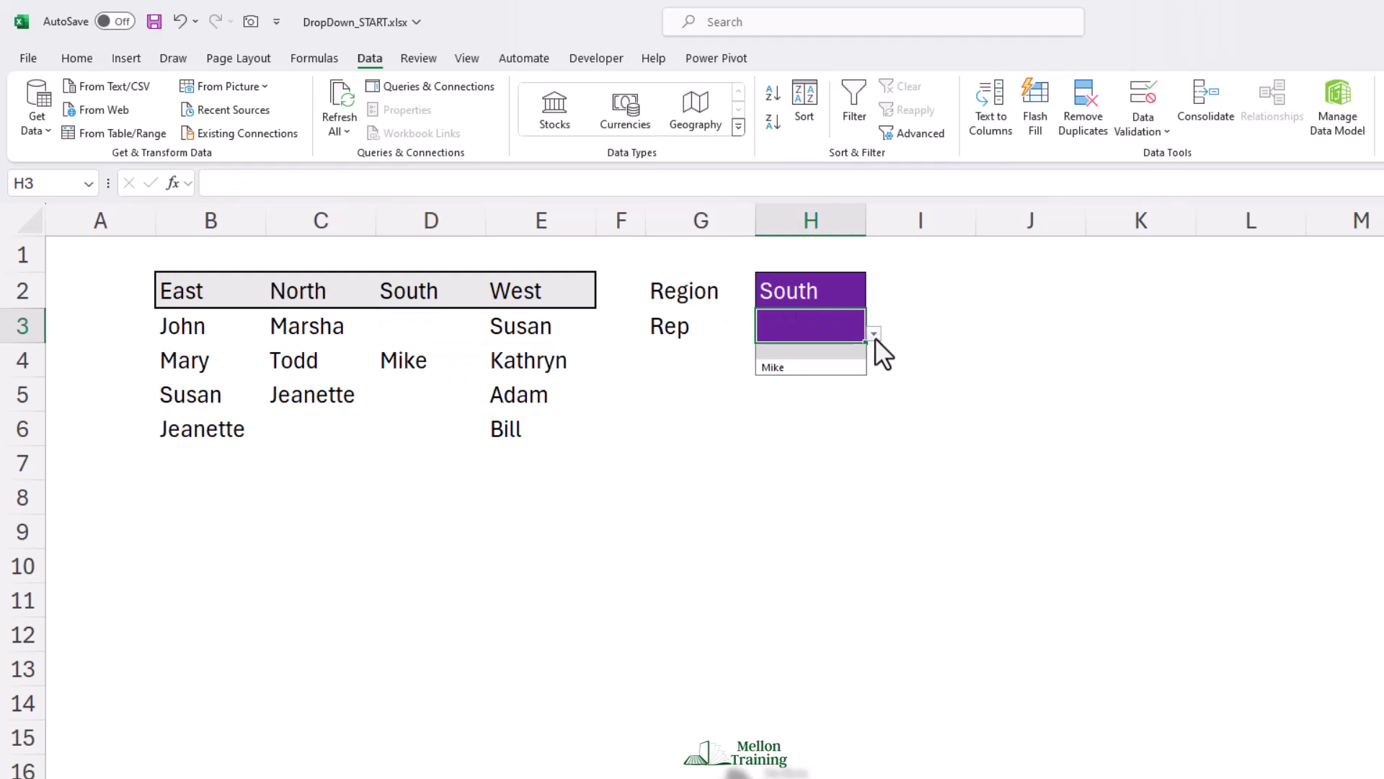
left_click(874, 336)
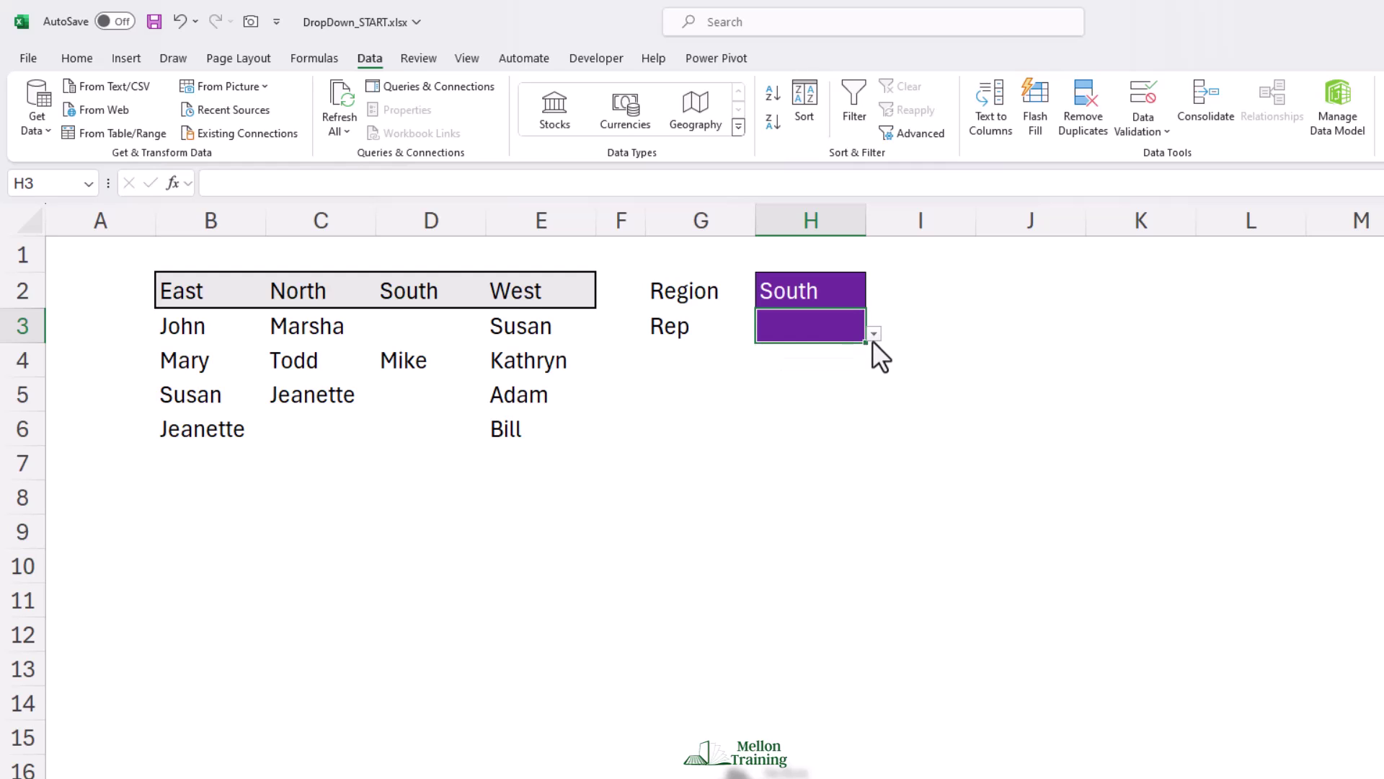
left_click(181, 21)
left_click(614, 465)
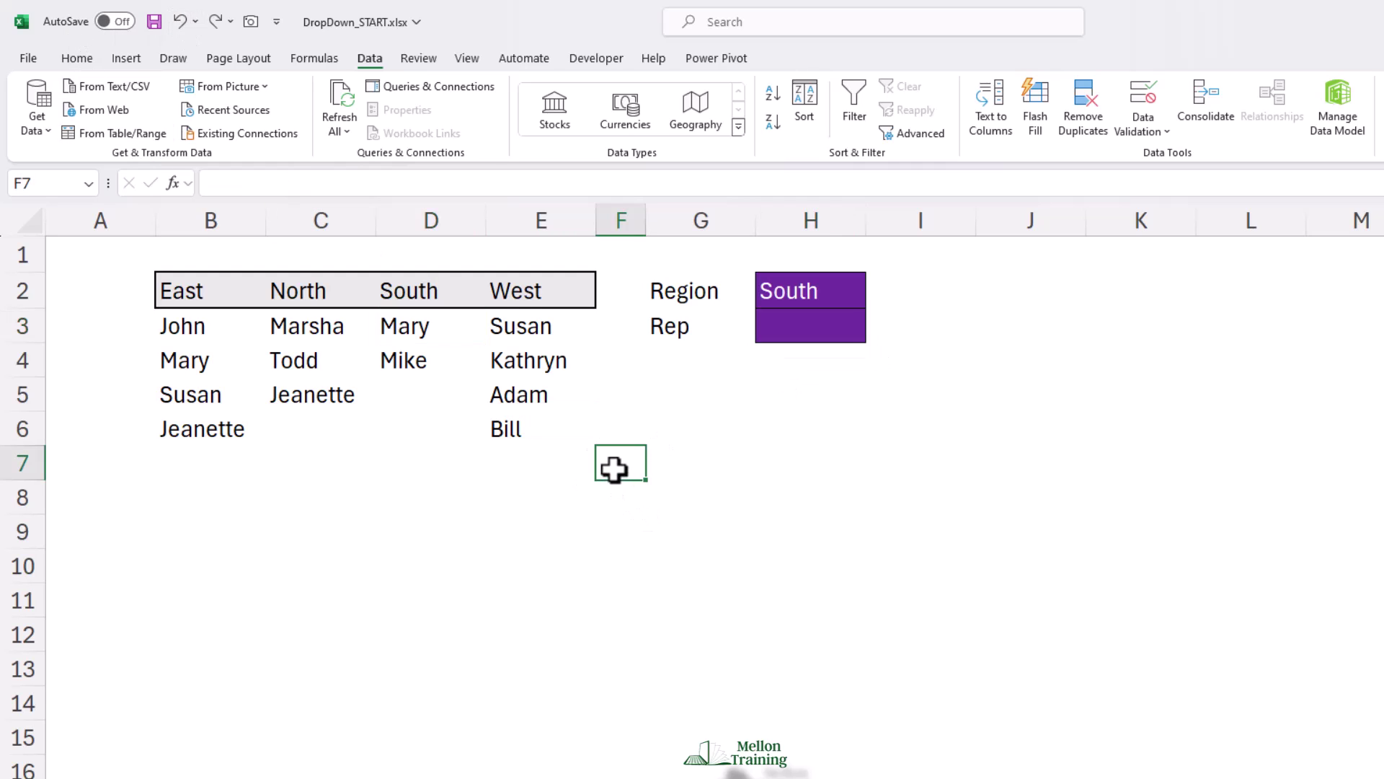